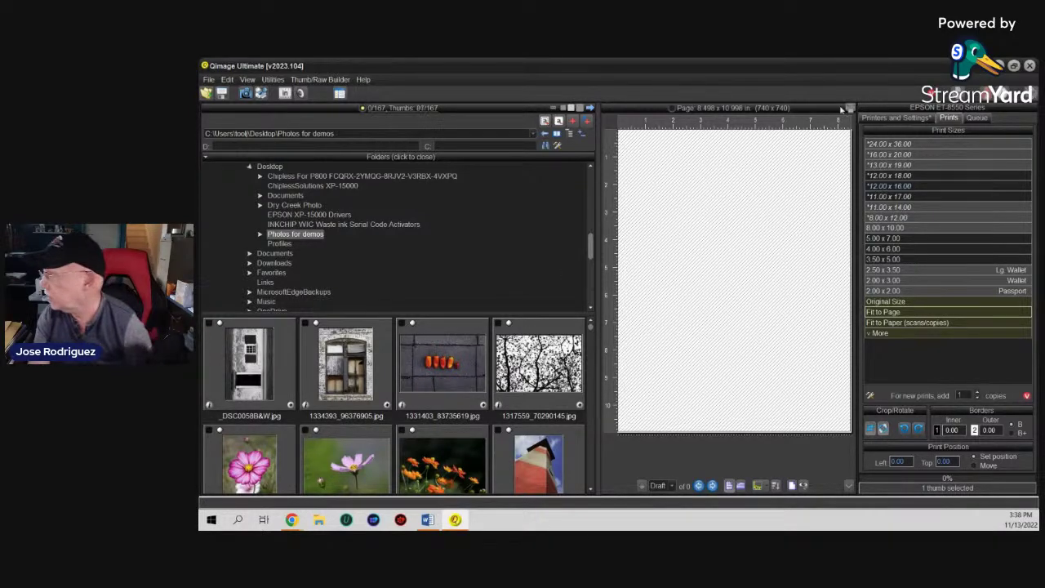
Set the printer's media type to Ultra Premium Photo Paper Glossy
left_click(896, 118)
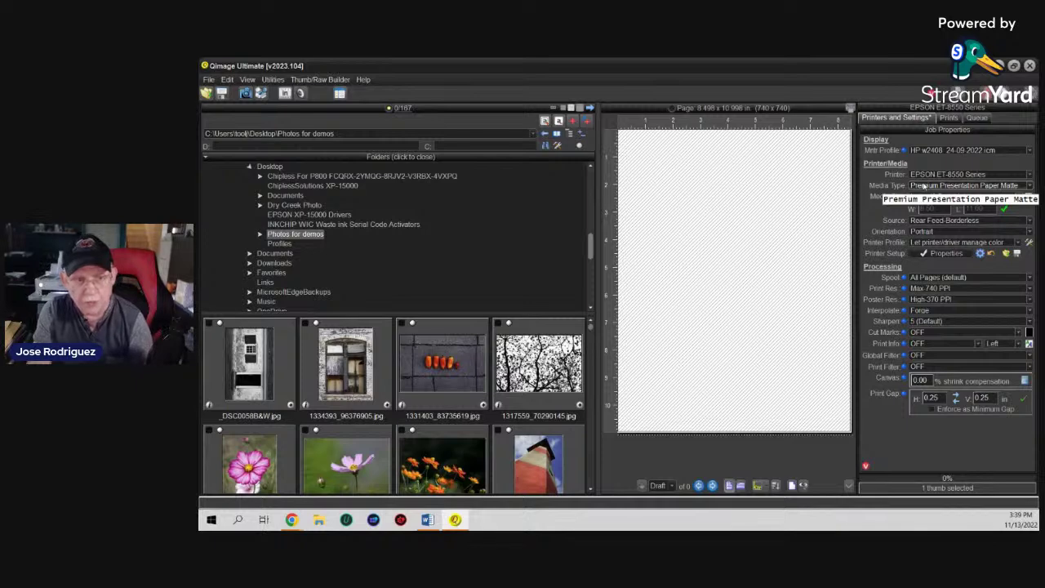
left_click(924, 186)
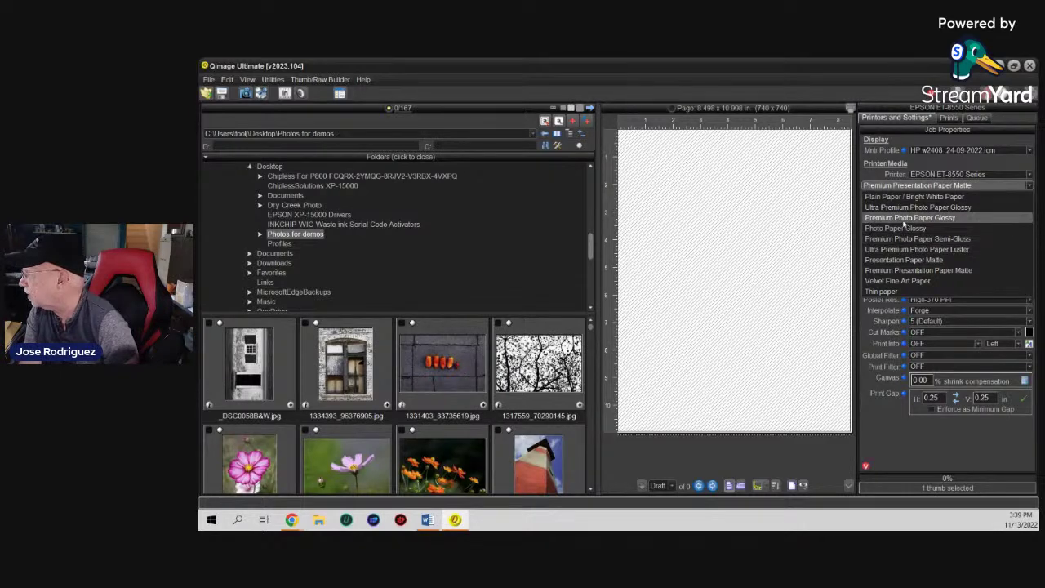
left_click(902, 209)
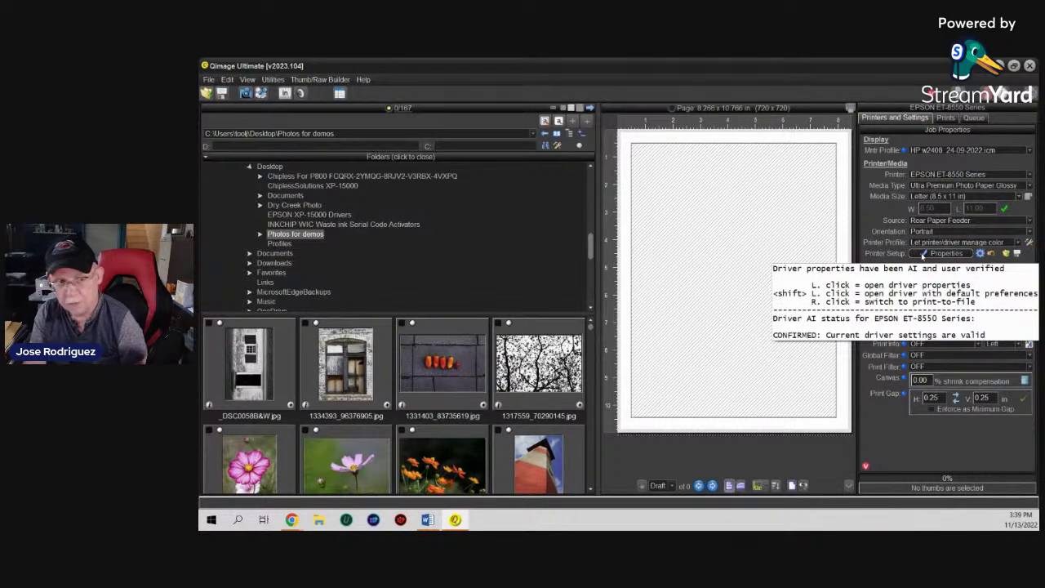
Add the peppers photo 1331403_83735619.jpg and the cliff photo 1211878_77366735.jpg as 7.50 x 10.00 prints
left_click(481, 409)
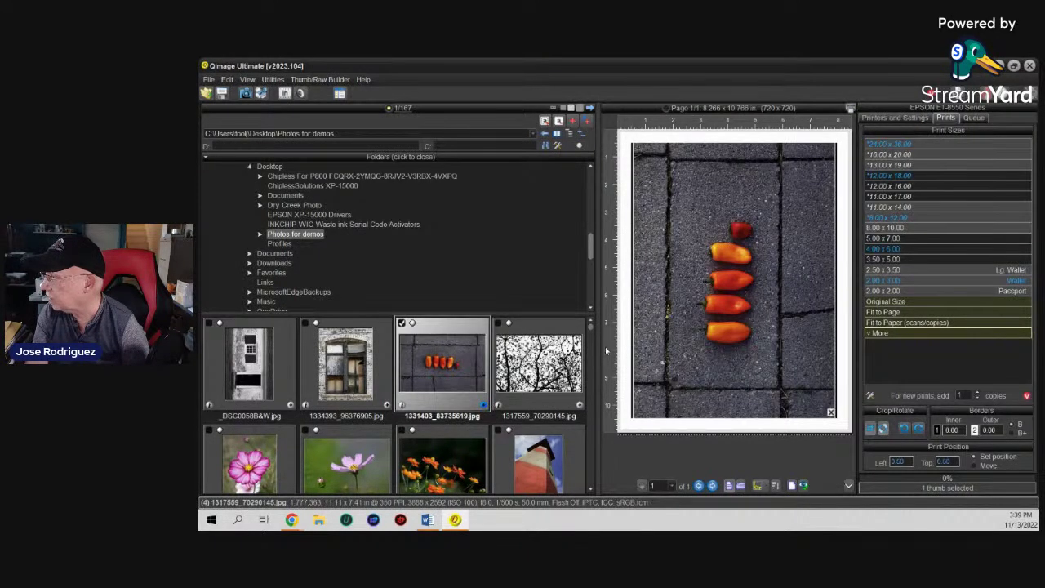
left_click(666, 301)
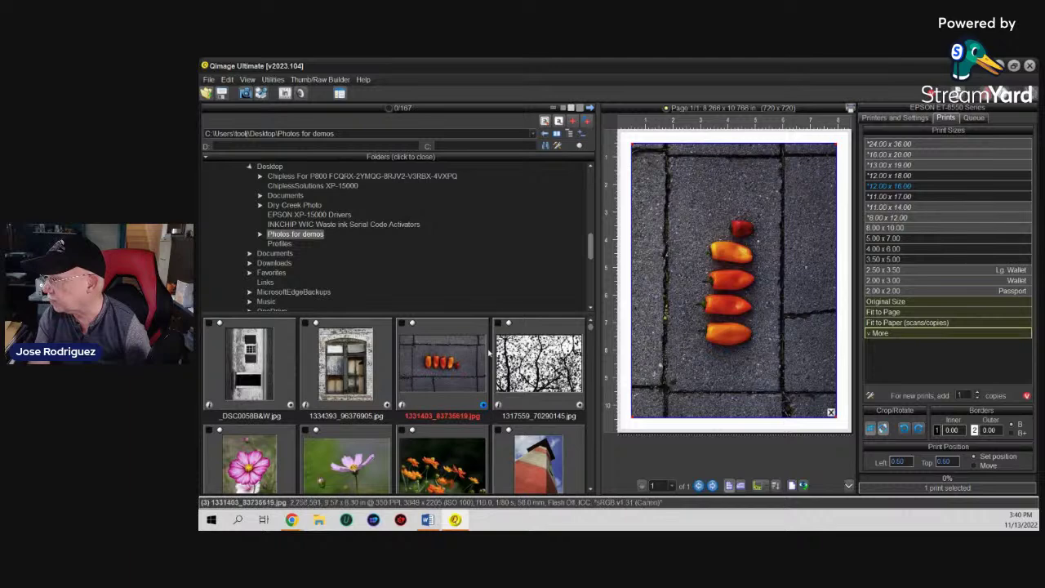
scroll(488, 353, "down", 3)
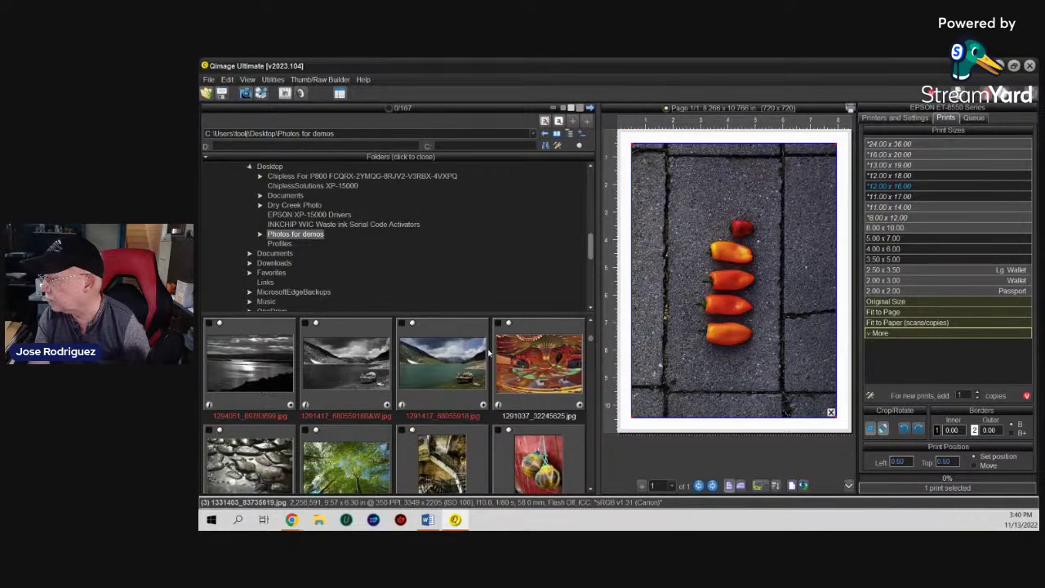
scroll(489, 353, "down", 4)
scroll(489, 353, "up", 2)
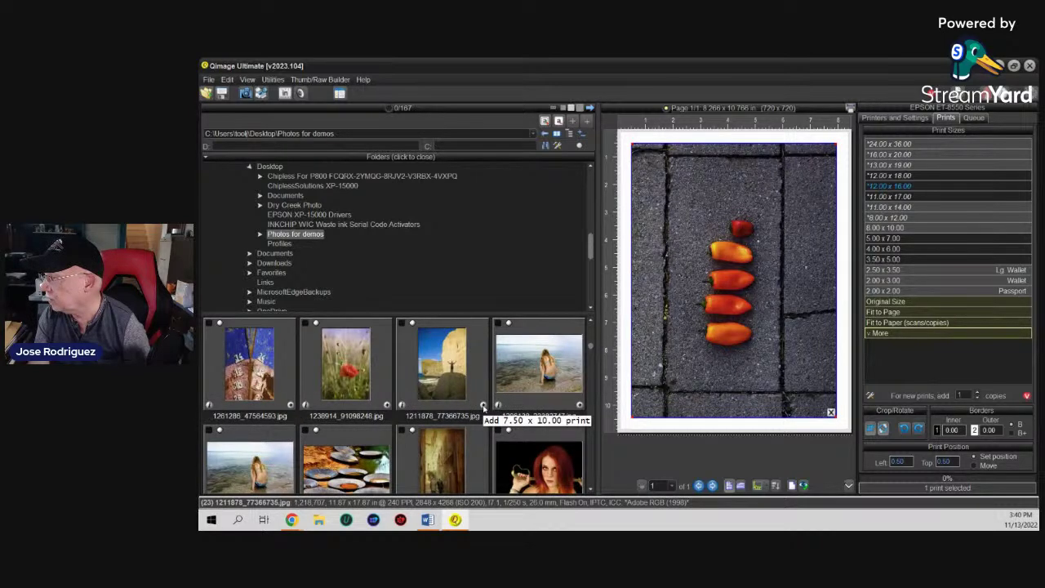
left_click(484, 406)
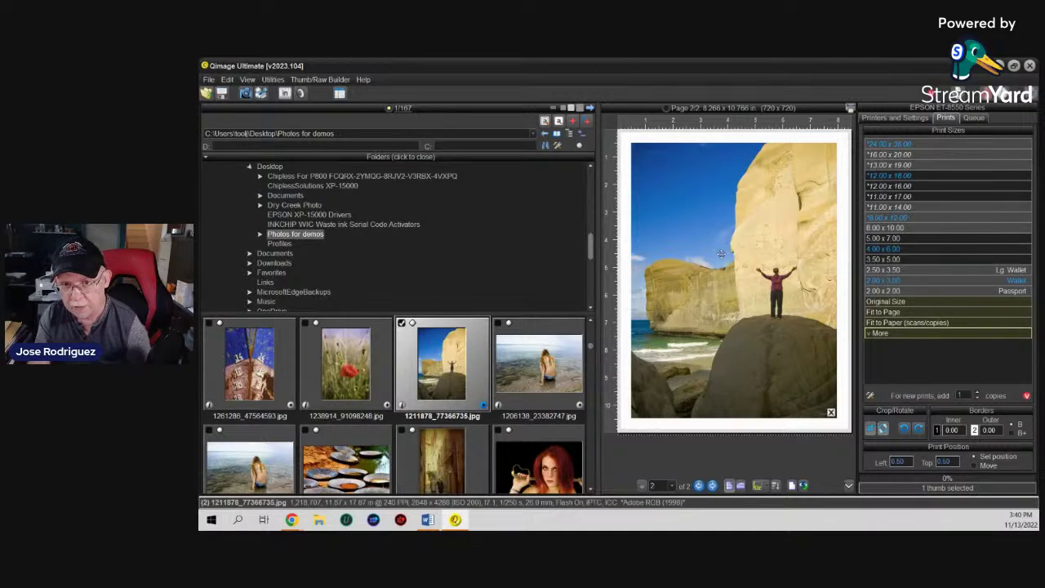
Delete the cliff and peppers prints from the print layout
mouse_move(726, 253)
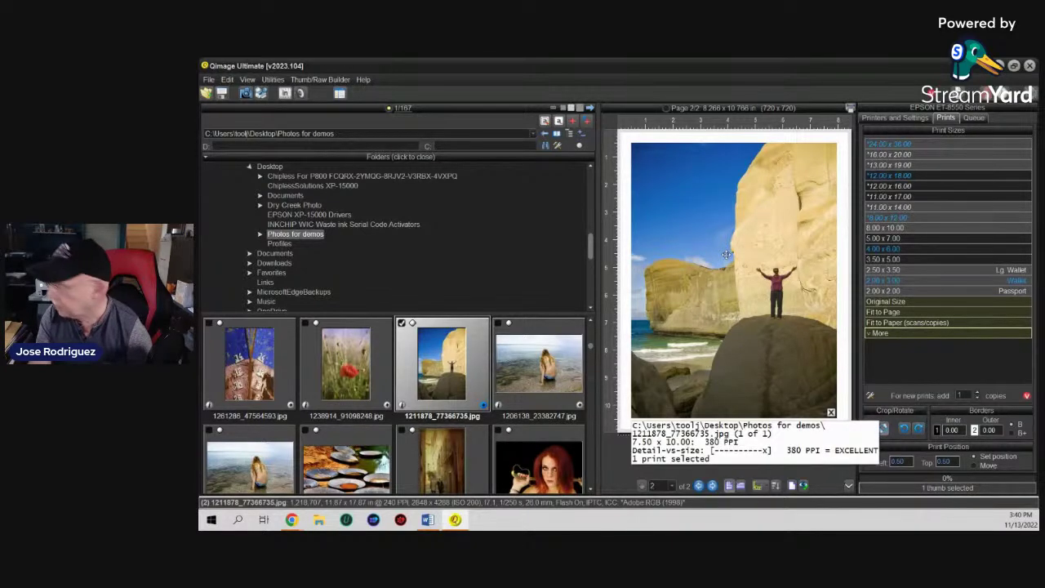
key("Delete")
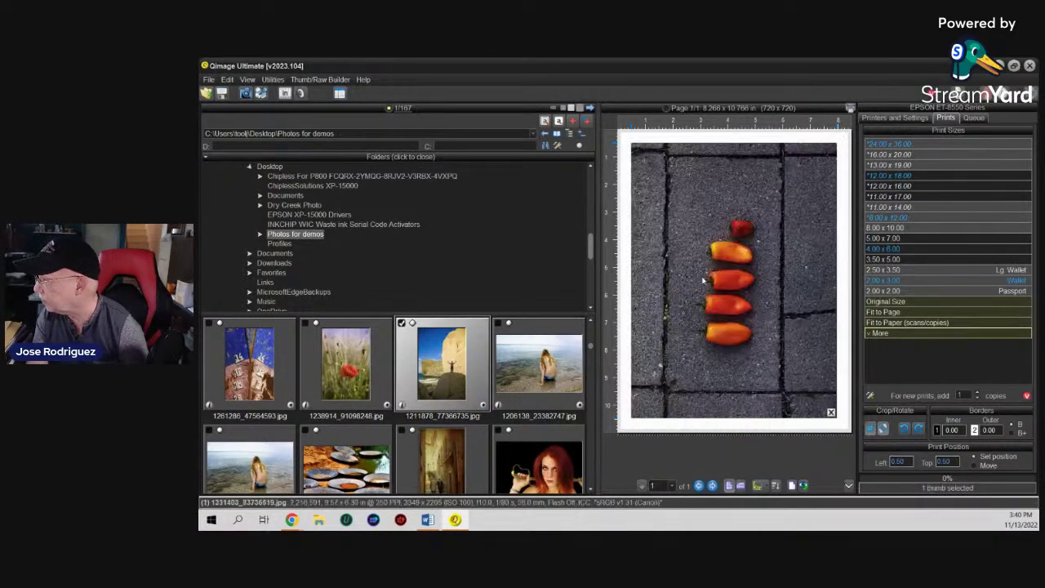
key("Delete")
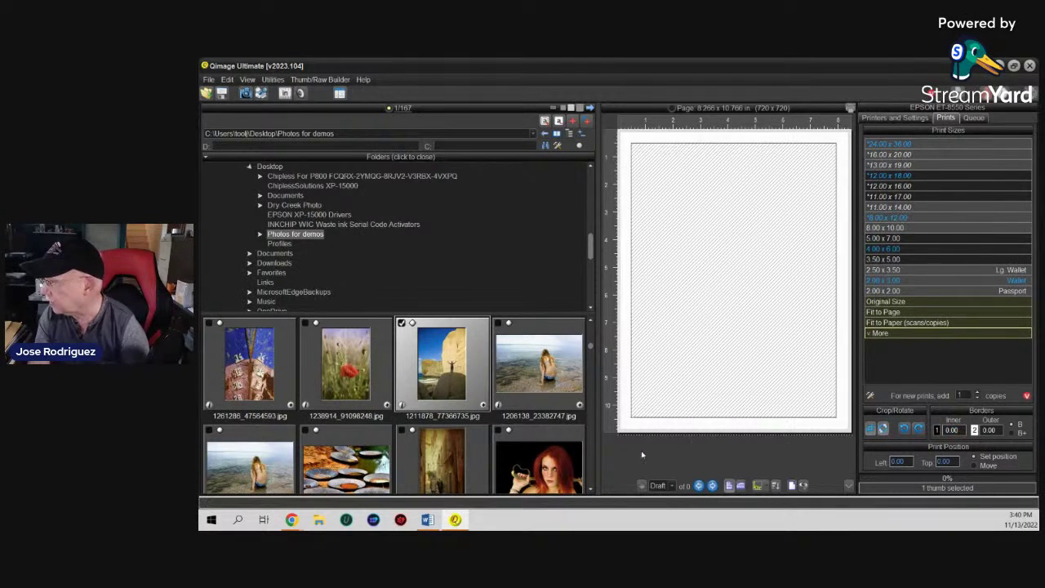
left_click(482, 406)
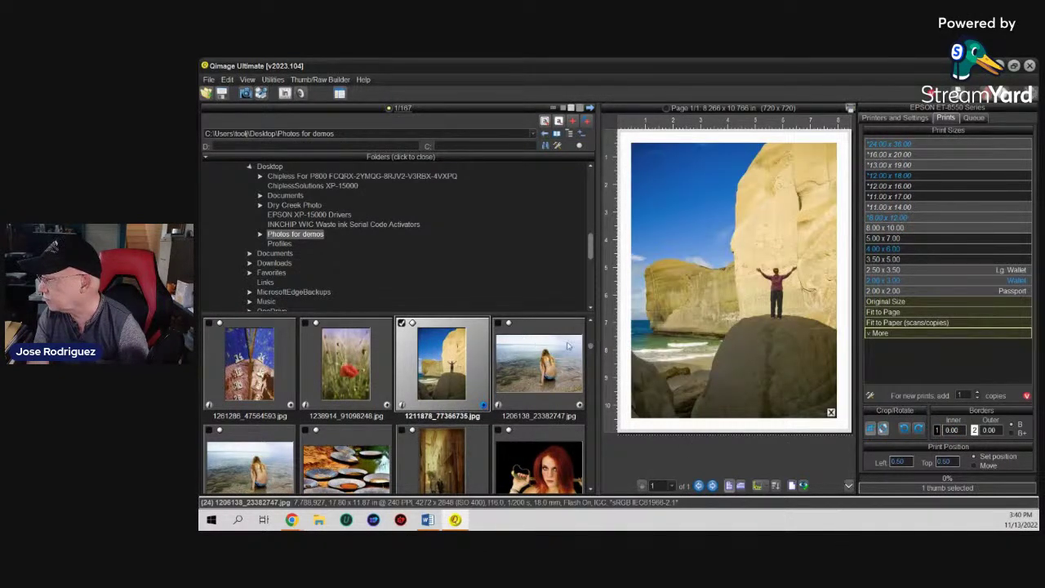
left_click(780, 359)
key("Delete")
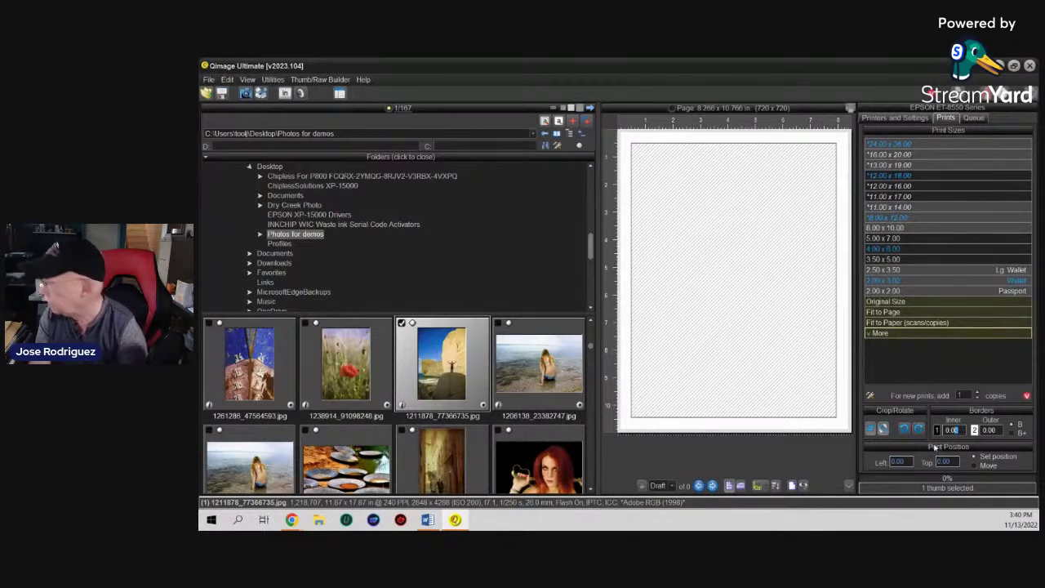
left_click(803, 425)
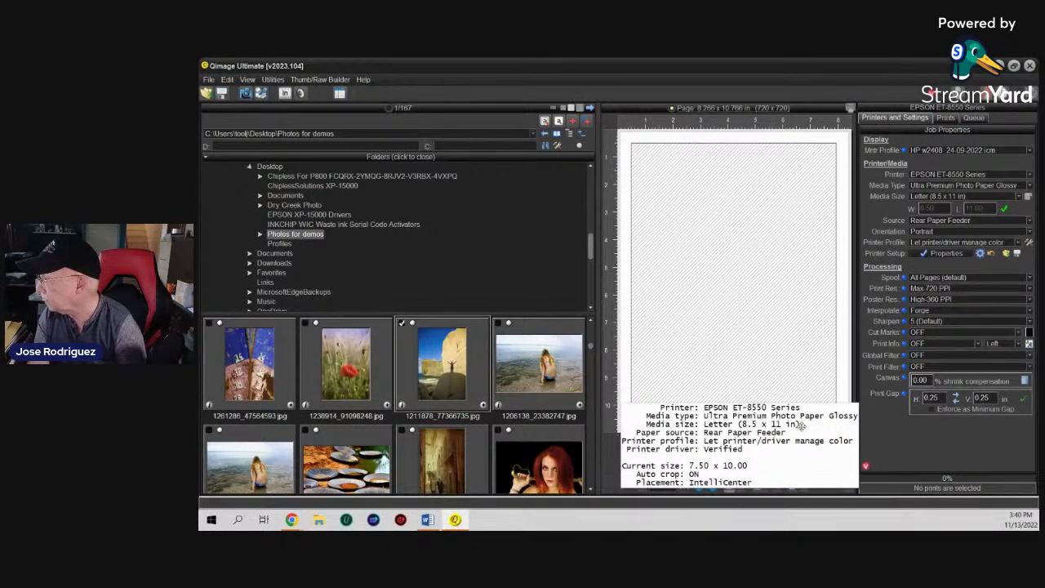
left_click(945, 117)
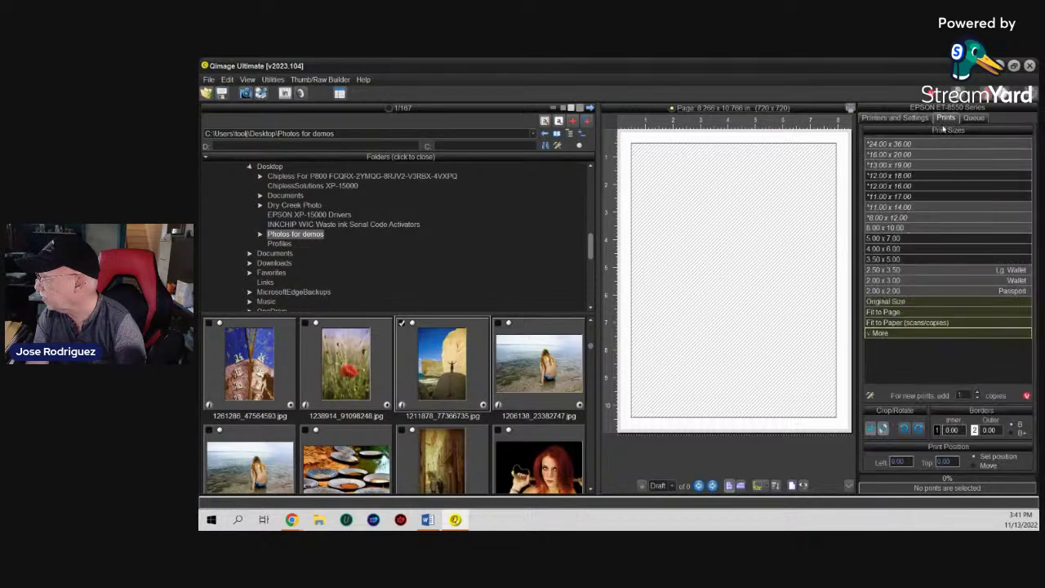
double_click(952, 429)
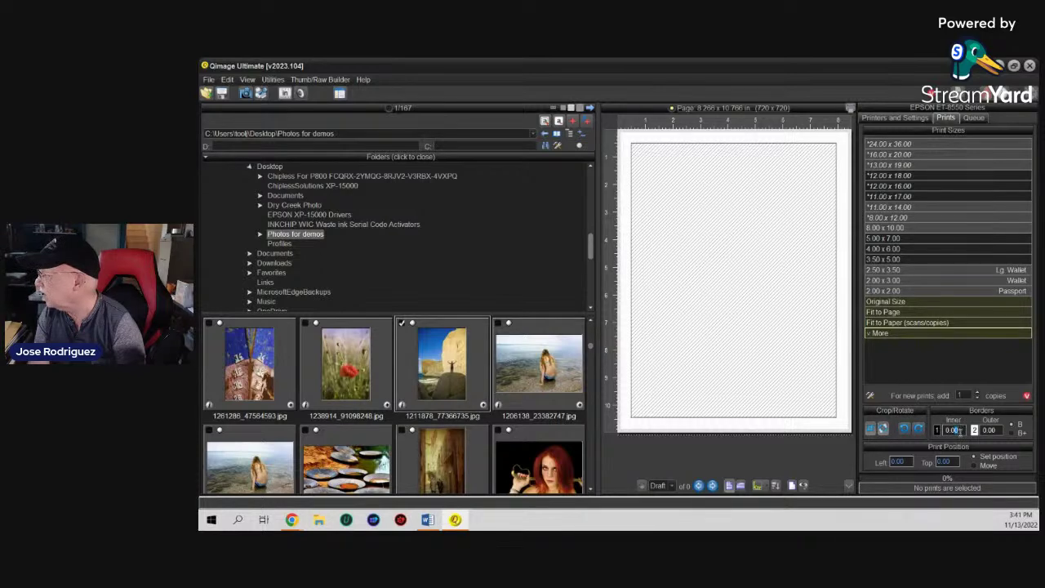
key("Return")
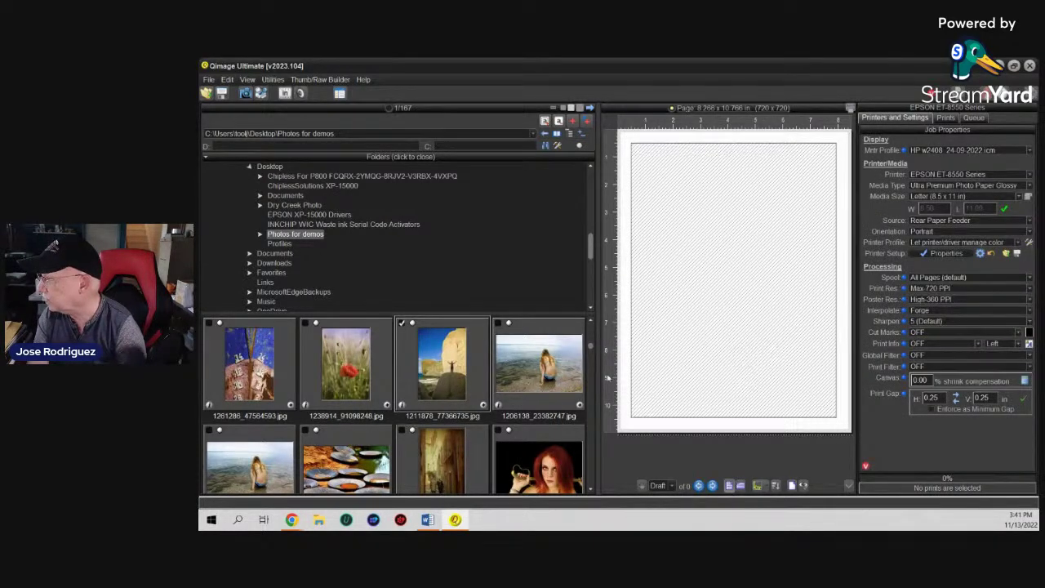
Add the cliff photo 1211878_77366735.jpg, the peppers photo 1331403_83735619.jpg and the window photo 1334393_96376905.jpg as full-page prints
left_click(480, 406)
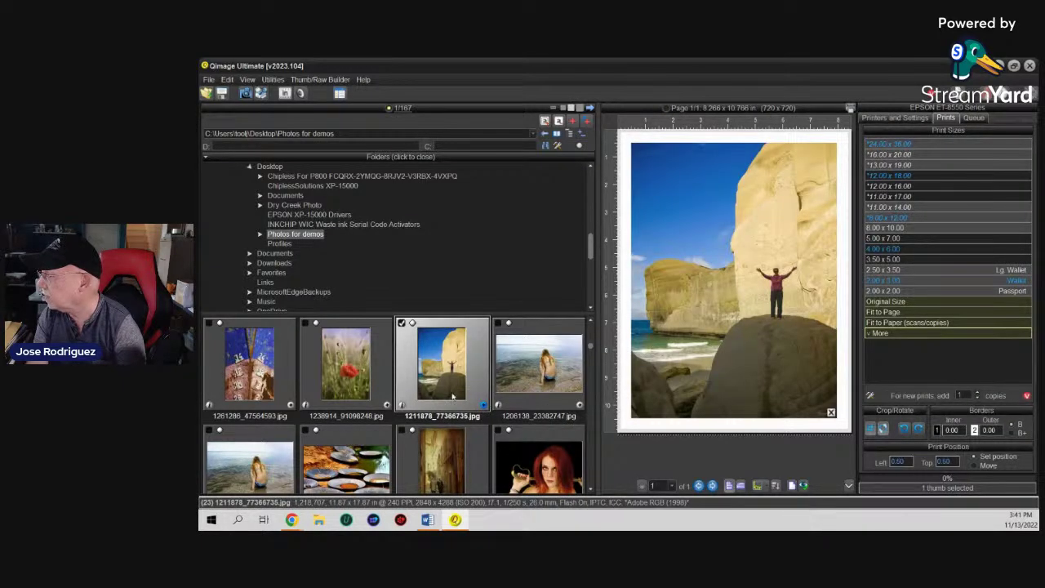
scroll(378, 382, "down", 3)
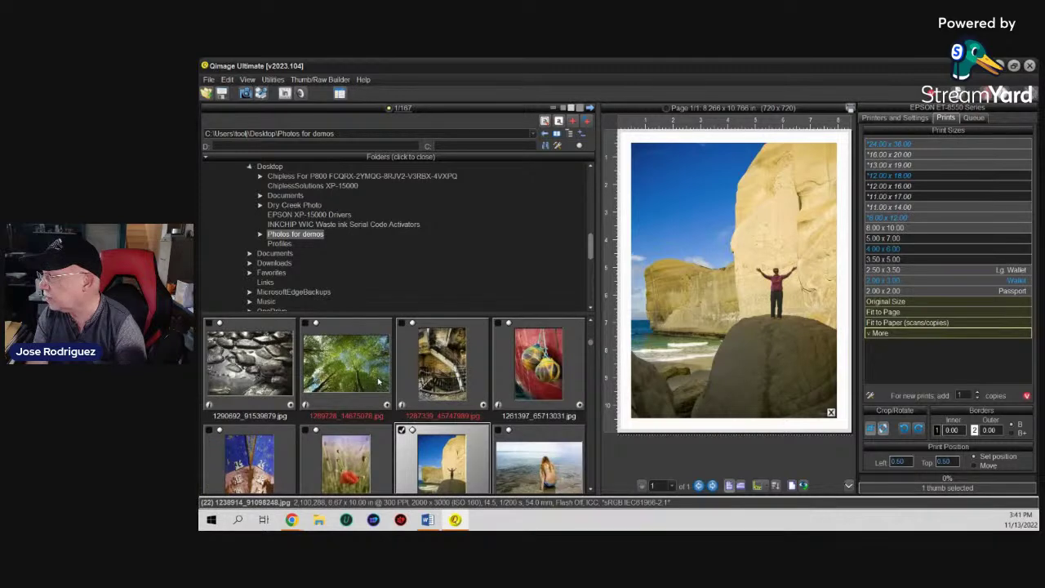
scroll(380, 383, "down", 2)
scroll(380, 382, "down", 3)
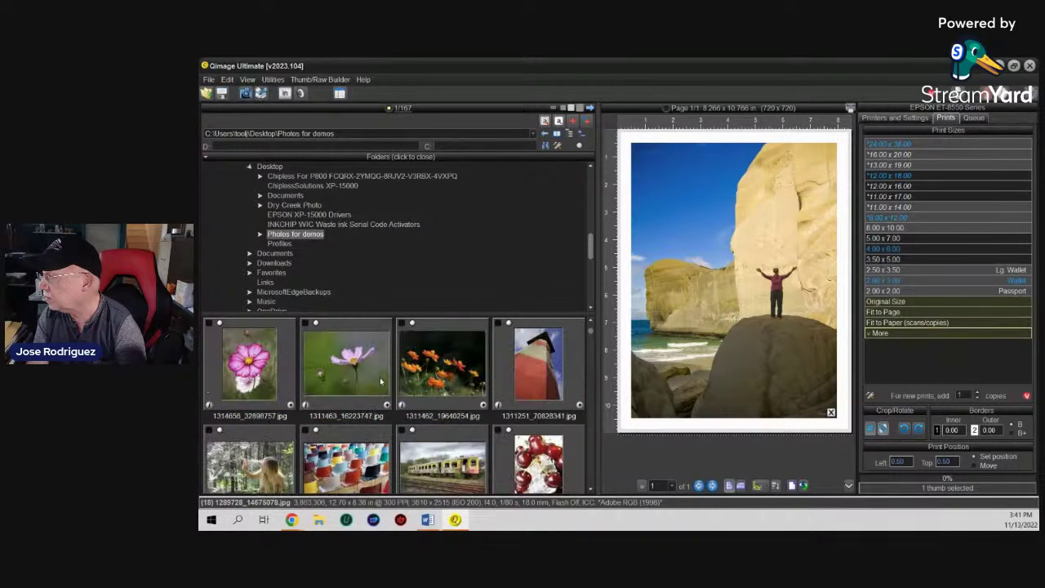
scroll(408, 388, "up", 1)
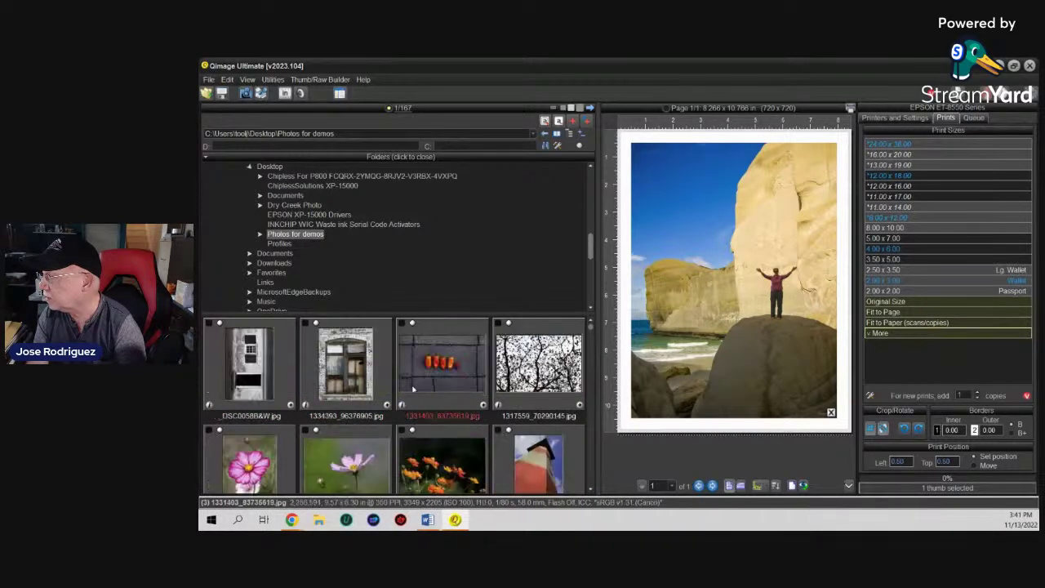
left_click(484, 405)
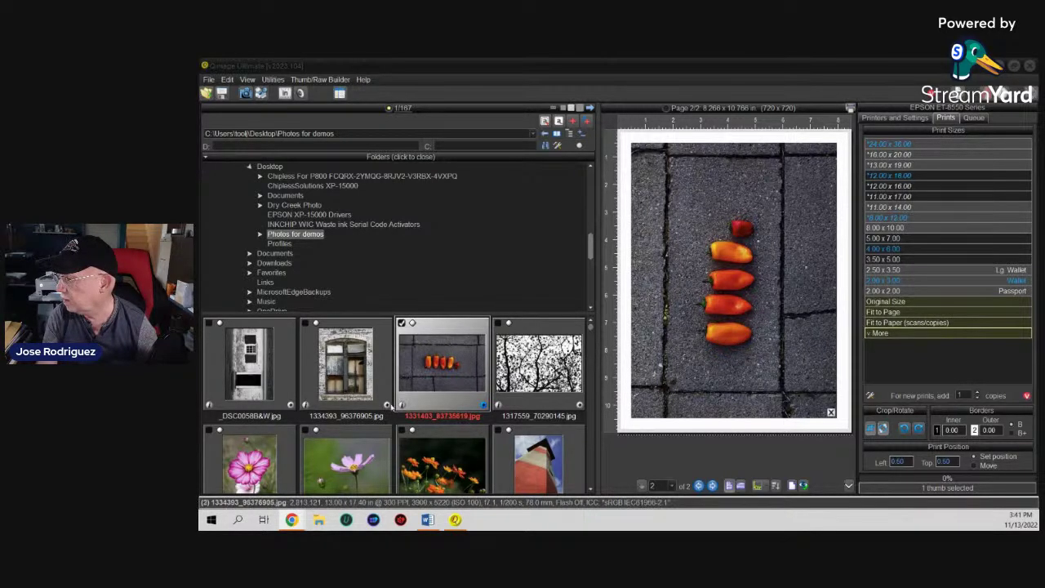
left_click(389, 407)
left_click(388, 406)
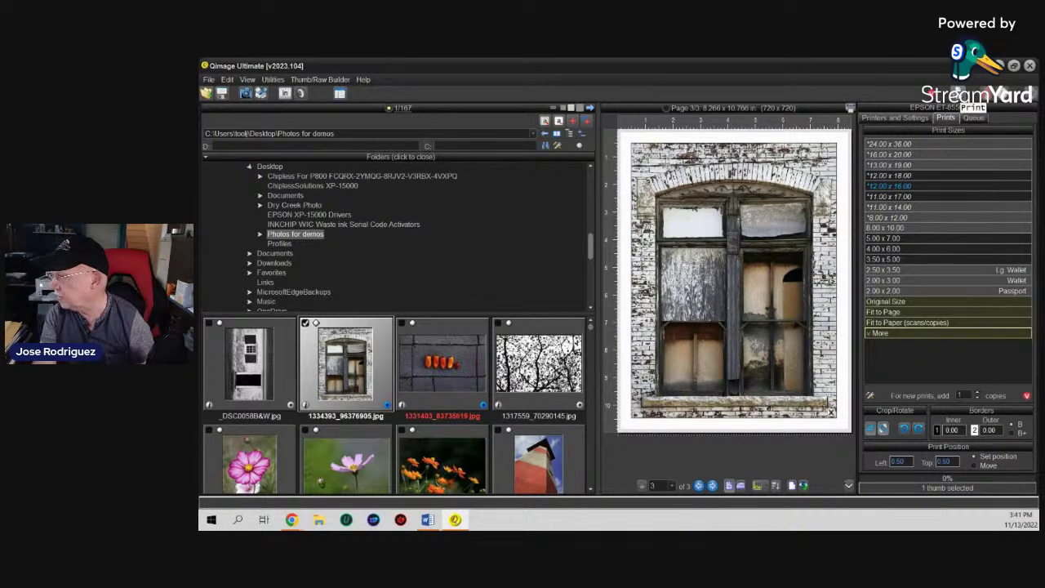
Print all pages on the EPSON ET-8550 Series, and remove all prints from the layout
left_click(960, 99)
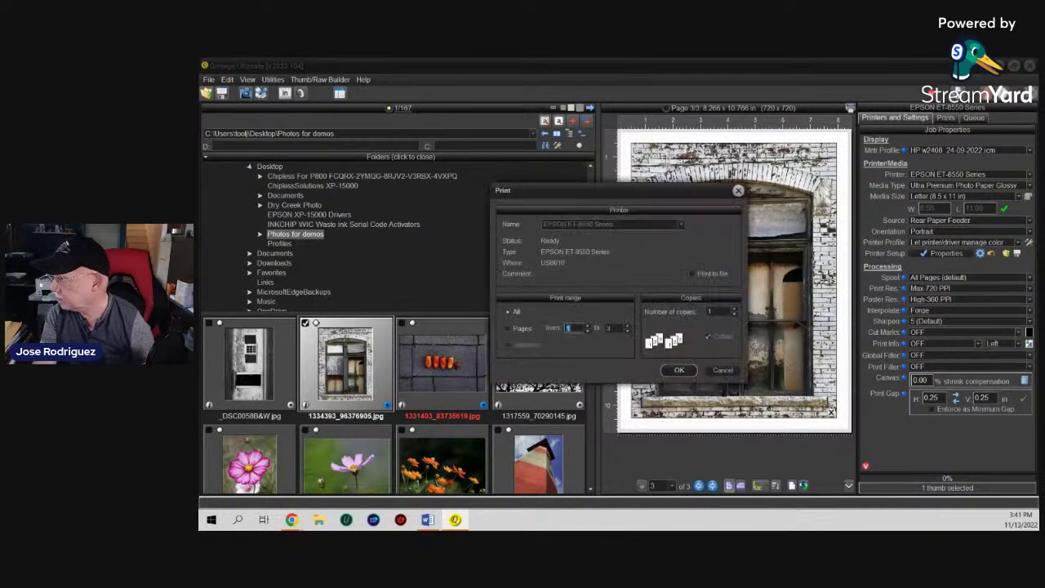
left_click(679, 370)
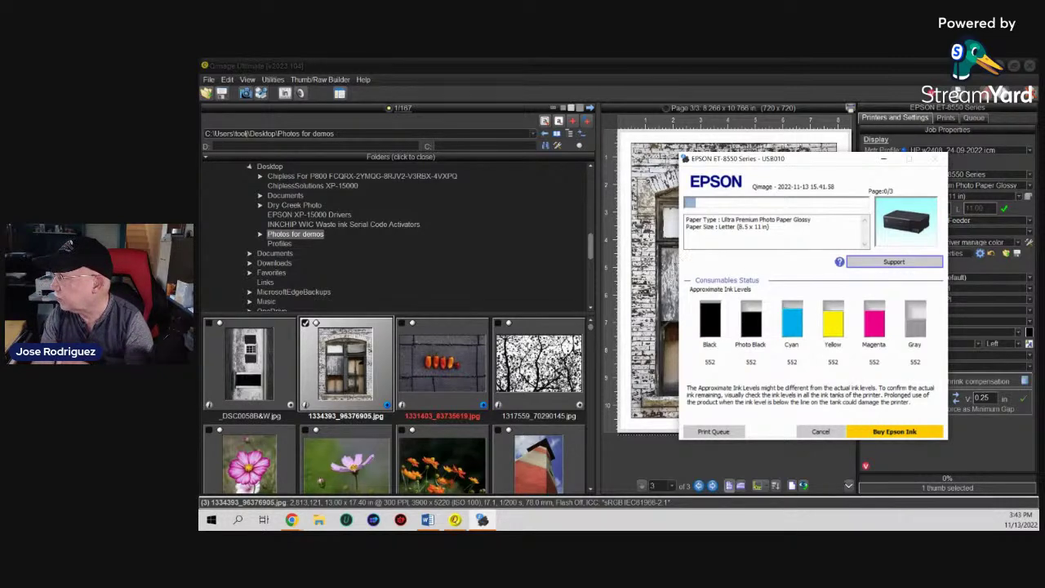
right_click(663, 269)
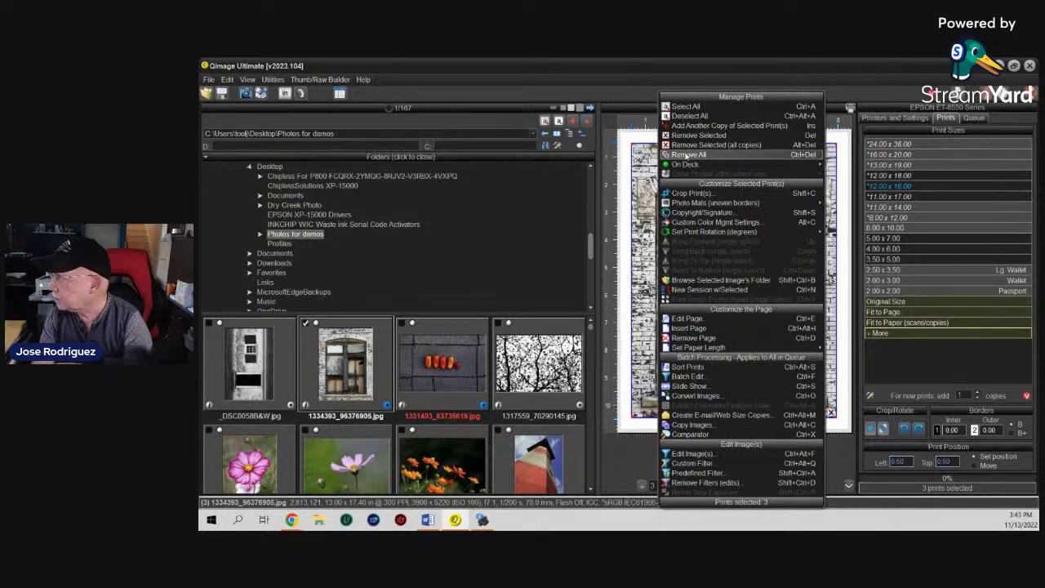
left_click(686, 155)
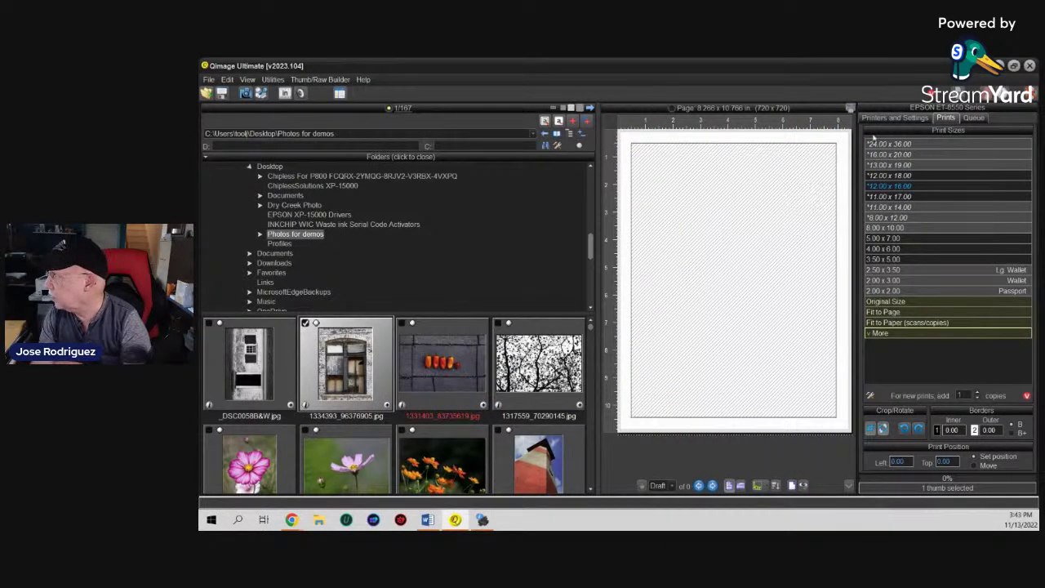
Set the printer's media type to Premium Presentation Paper Matte
left_click(891, 117)
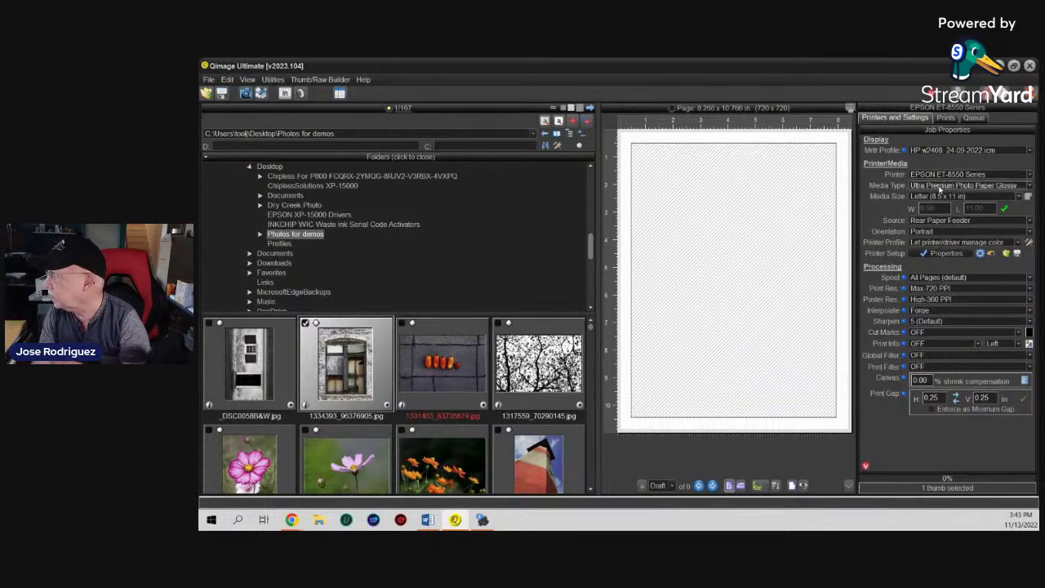
left_click(939, 187)
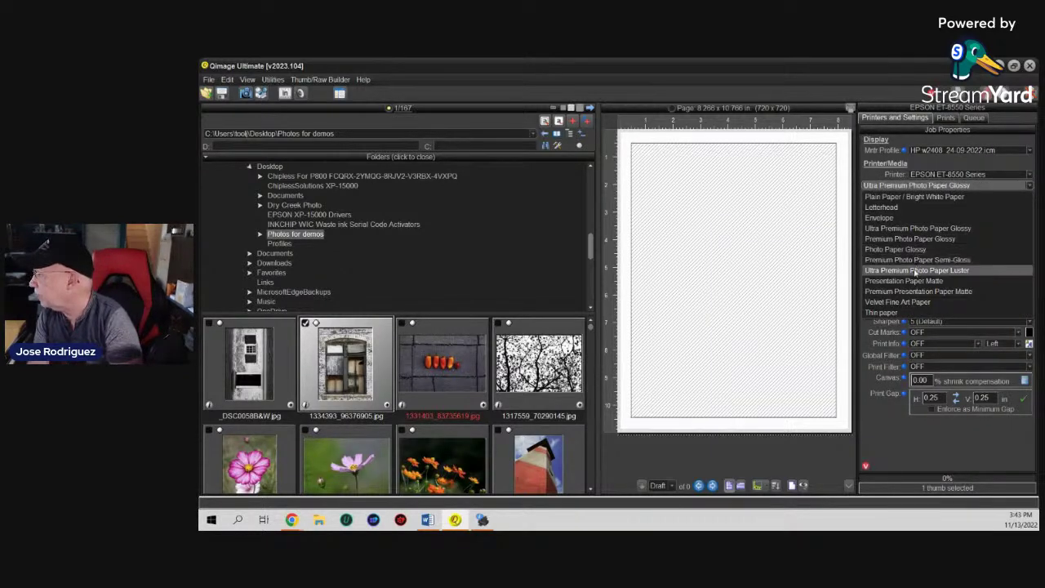
left_click(904, 293)
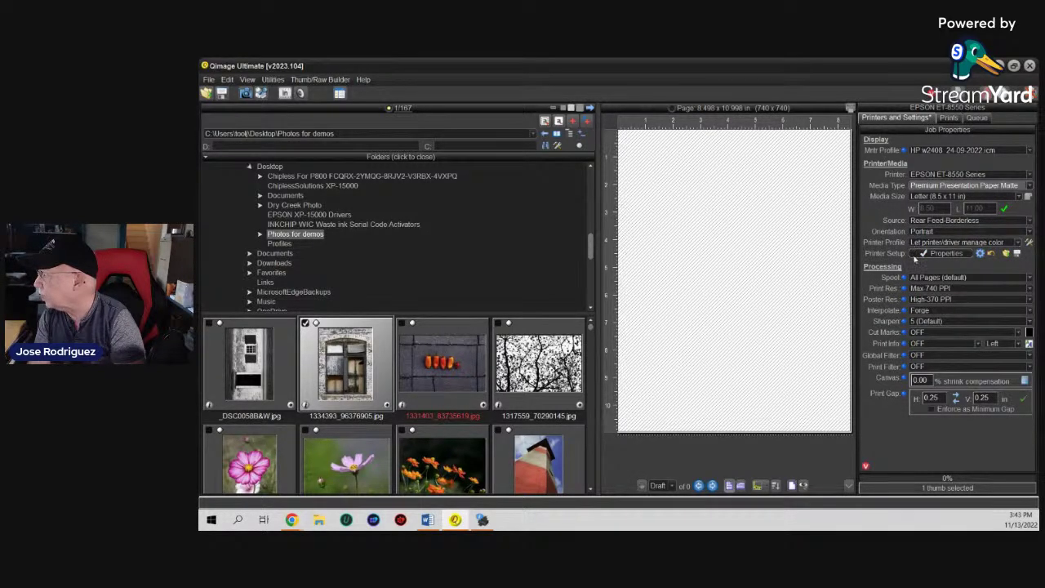
In the printer driver properties, turn off Borderless and set the color mode to Black and White Photo
left_click(913, 256)
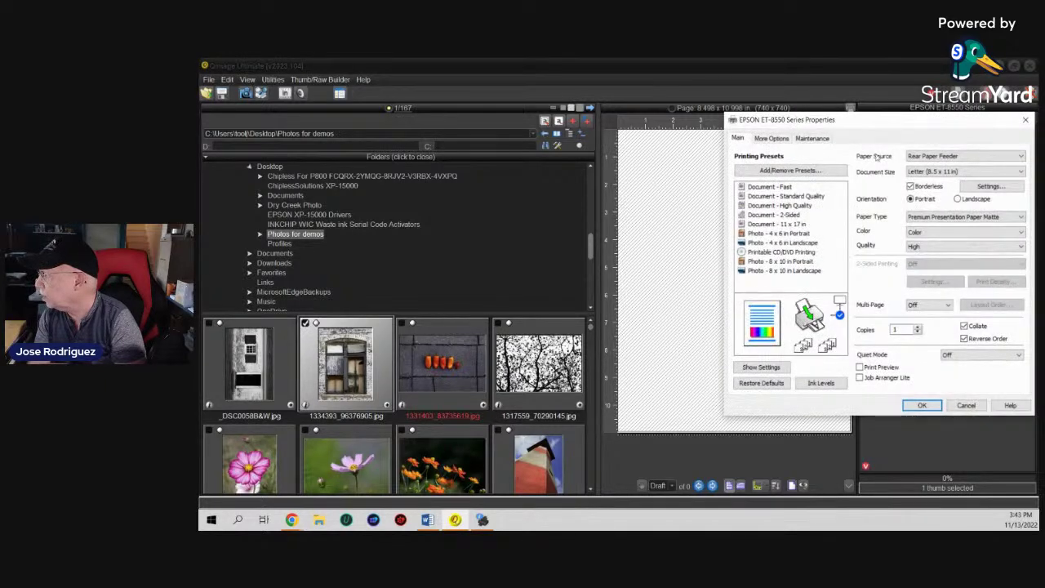
left_click(912, 186)
left_click(927, 232)
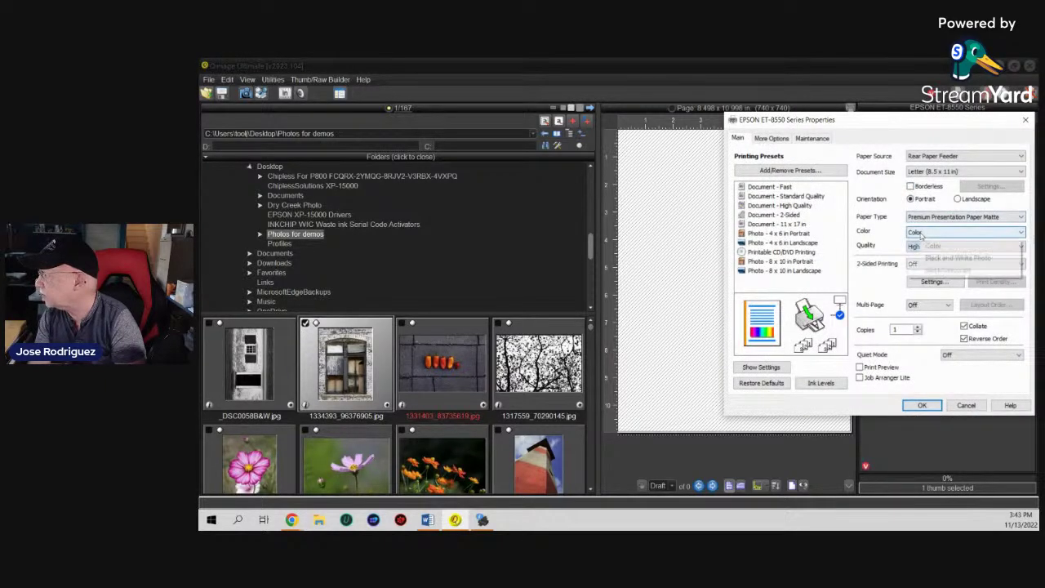
left_click(927, 258)
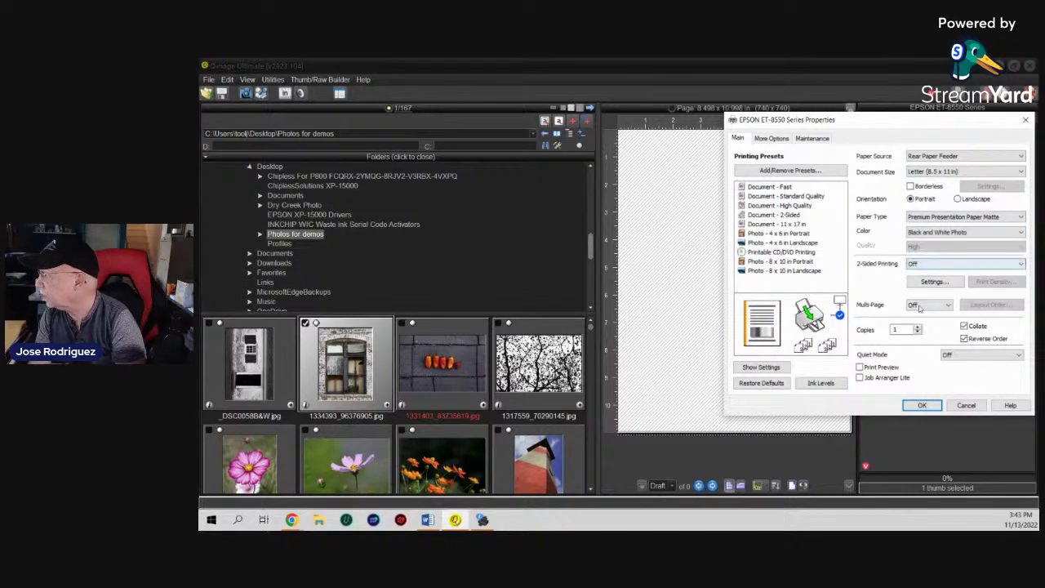
In the driver's advanced color correction, choose the Darker tone and apply the printer properties
left_click(771, 139)
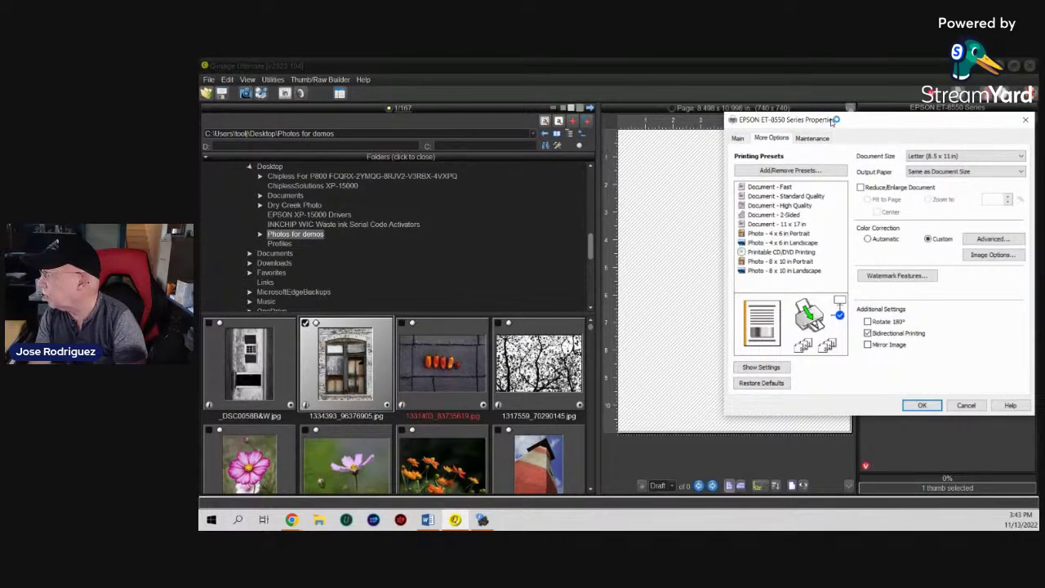
left_click_drag(836, 122, 644, 135)
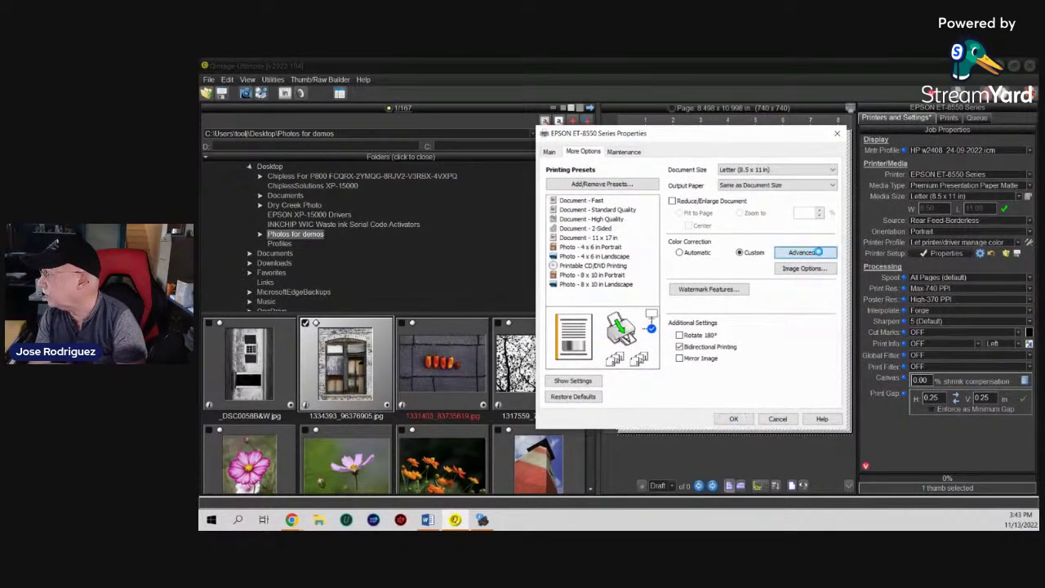
left_click(802, 252)
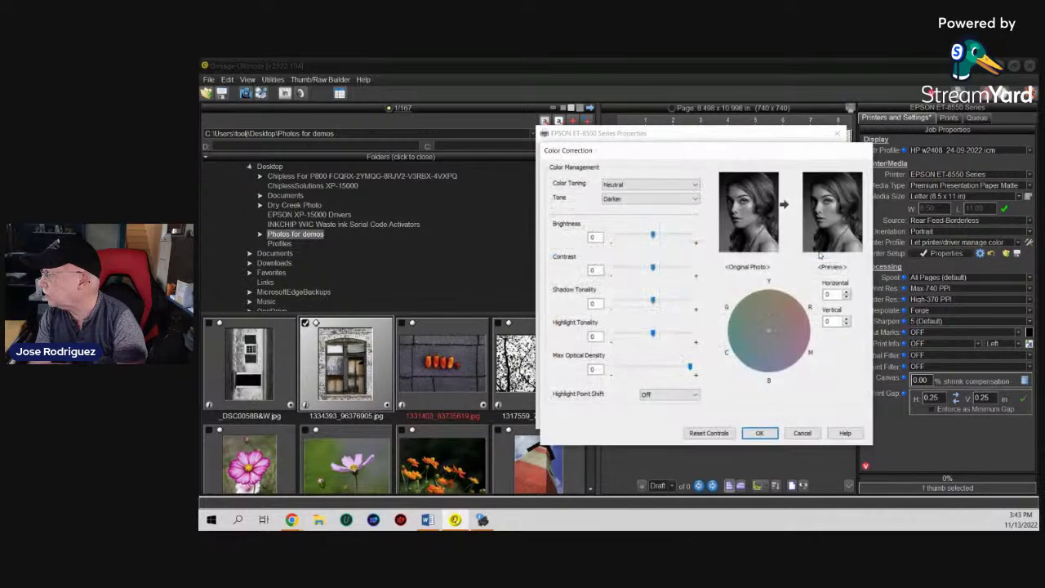
left_click(622, 201)
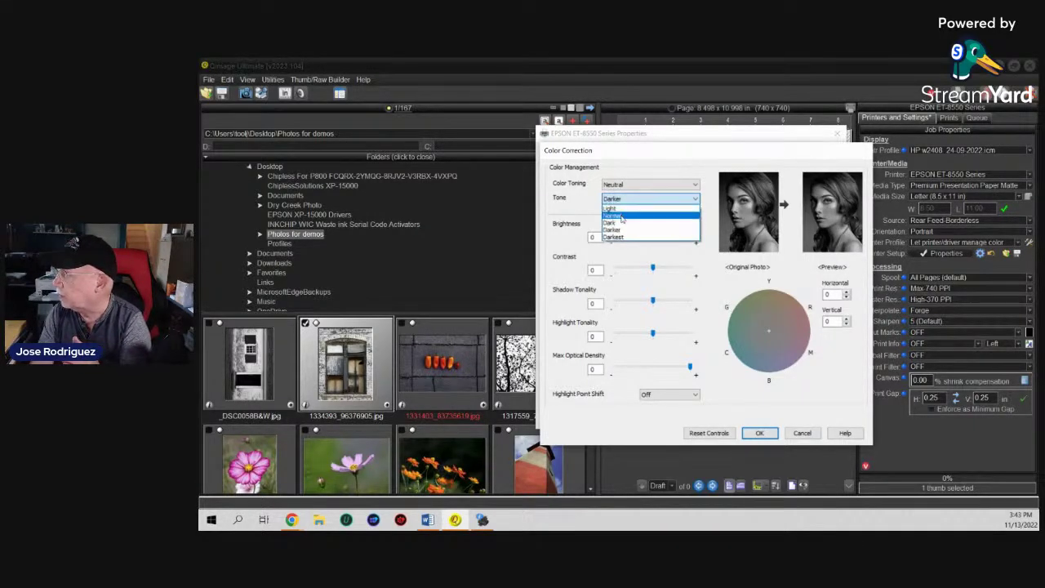
left_click(613, 231)
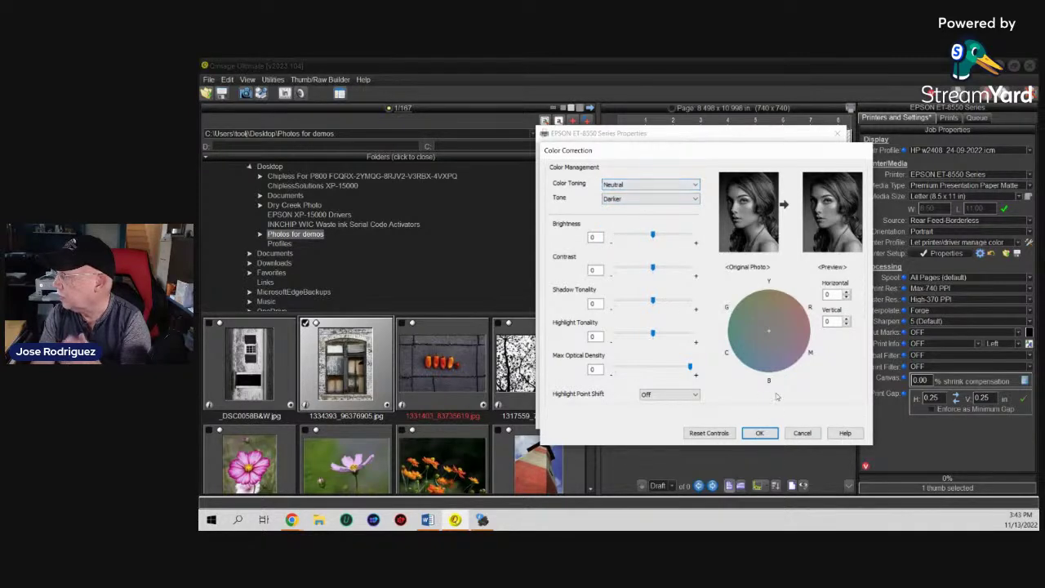
left_click(758, 433)
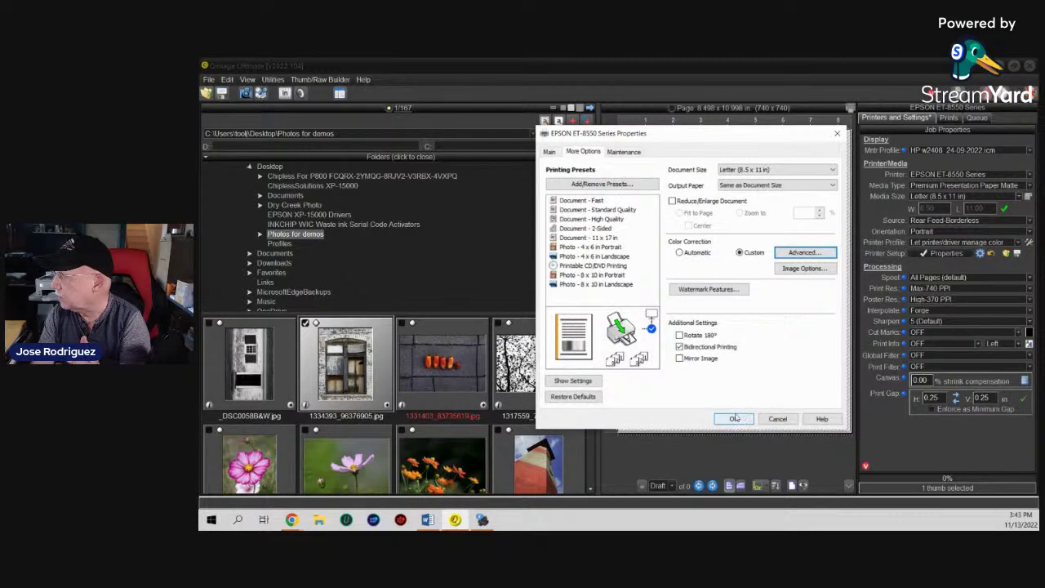
left_click(739, 419)
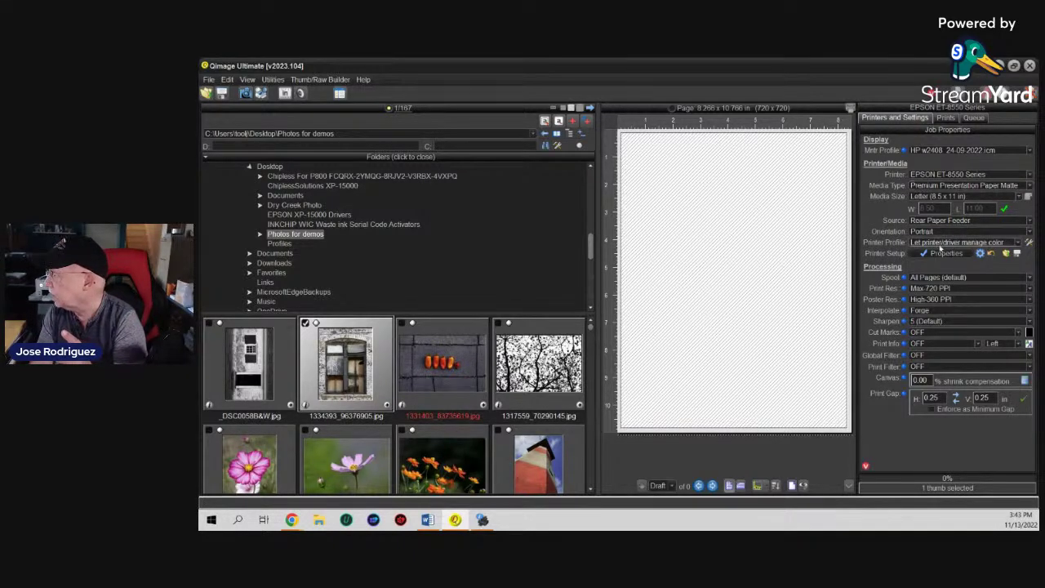
Turn on Borderless in the EPSON ET-8550 driver properties and apply the settings
left_click(943, 254)
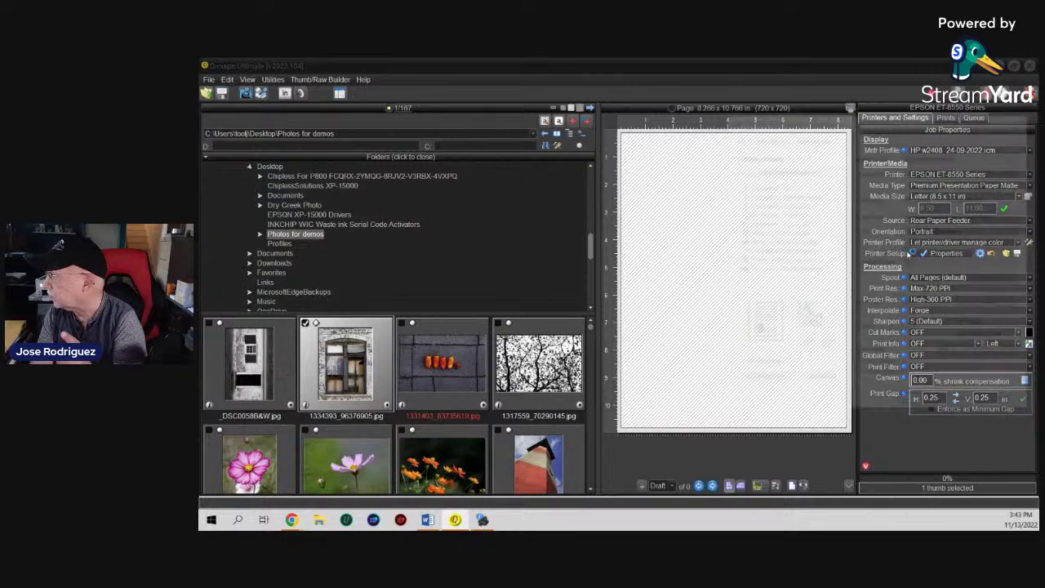
left_click(911, 186)
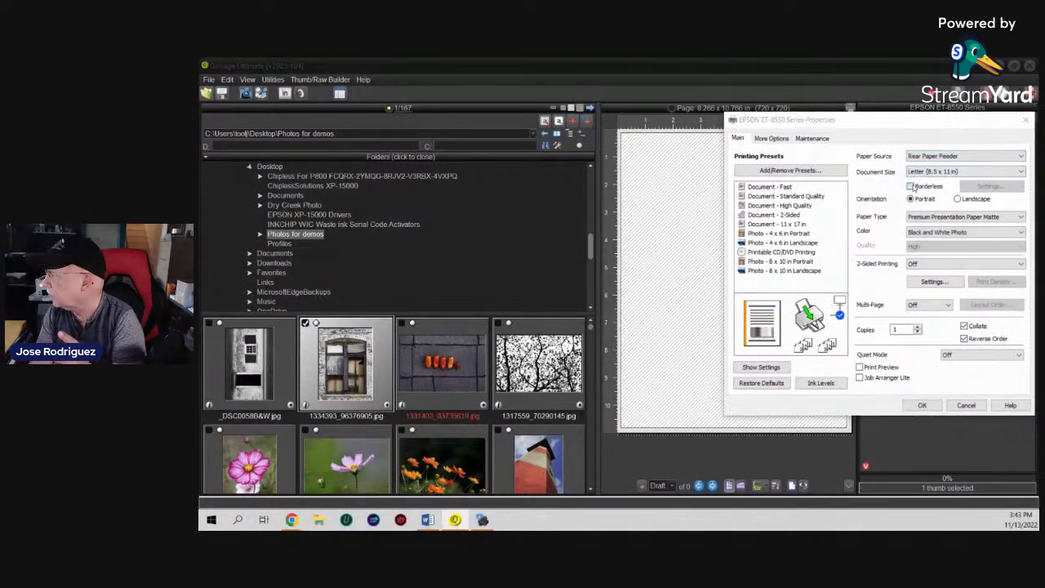
left_click(629, 312)
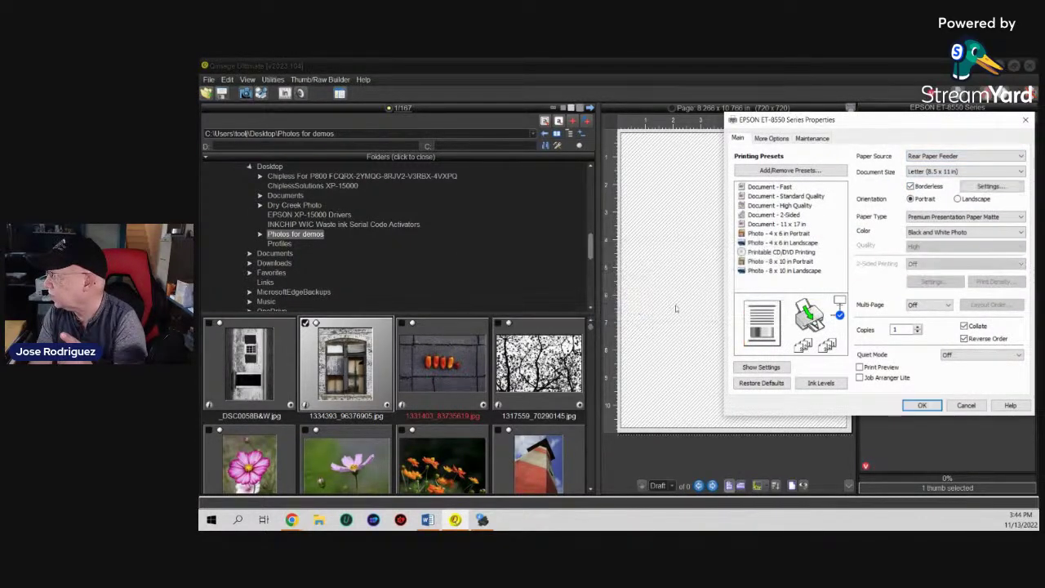
left_click(922, 405)
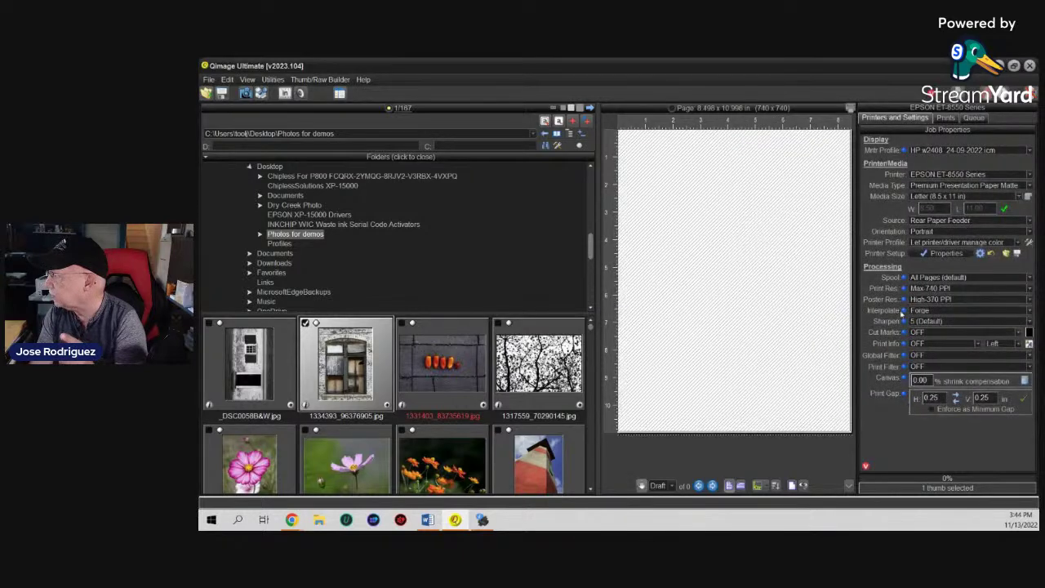
Set the print size to Fit to Page and replace the window photo with the tree-branches photo 1317559_70290145.jpg
left_click(948, 119)
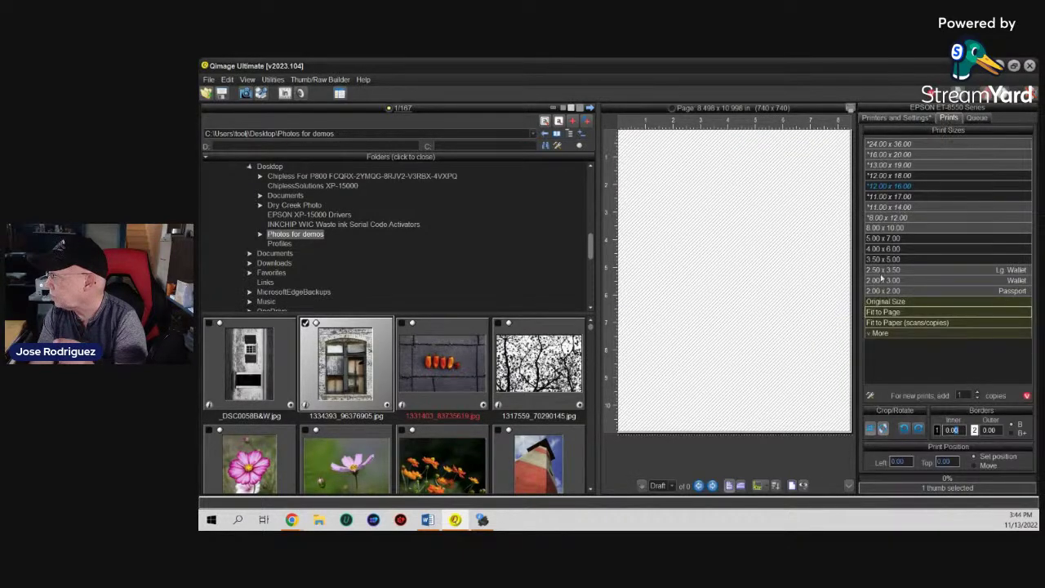
left_click(874, 315)
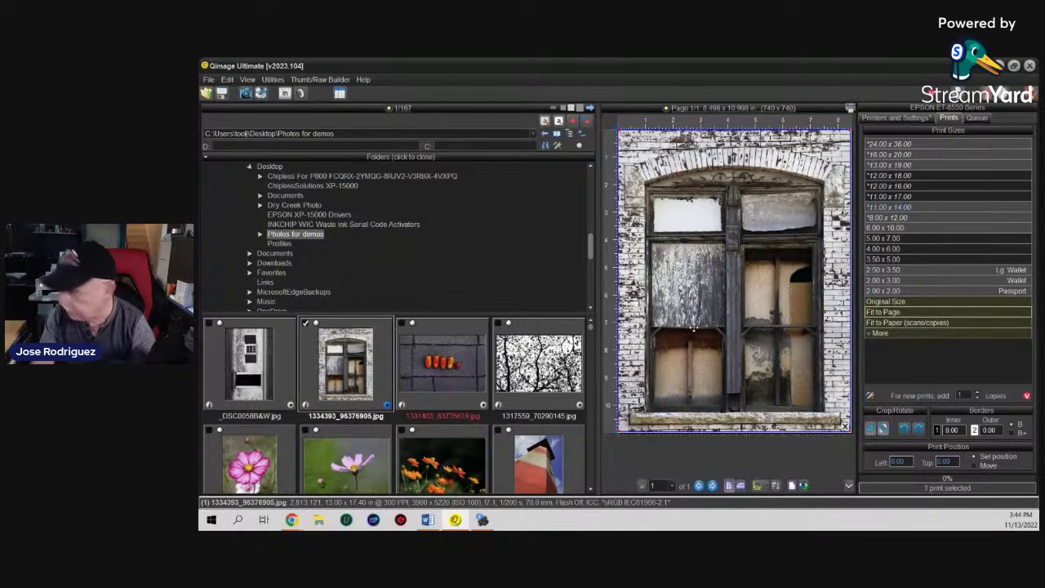
key("Delete")
left_click(581, 406)
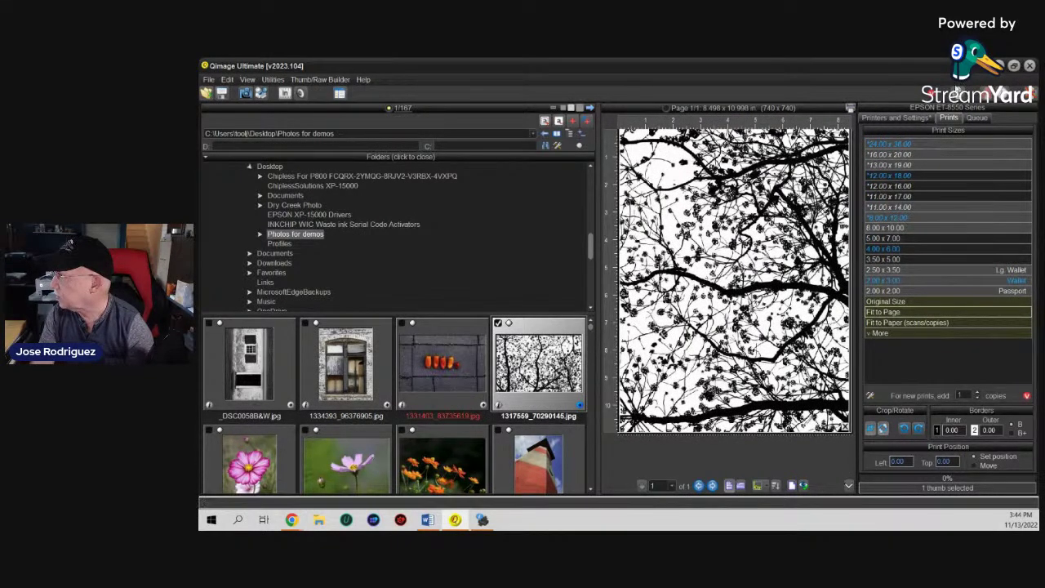
Print all pages of the tree-branches layout on the EPSON ET-8550 Series, ignoring the driver scaling warning
left_click(957, 93)
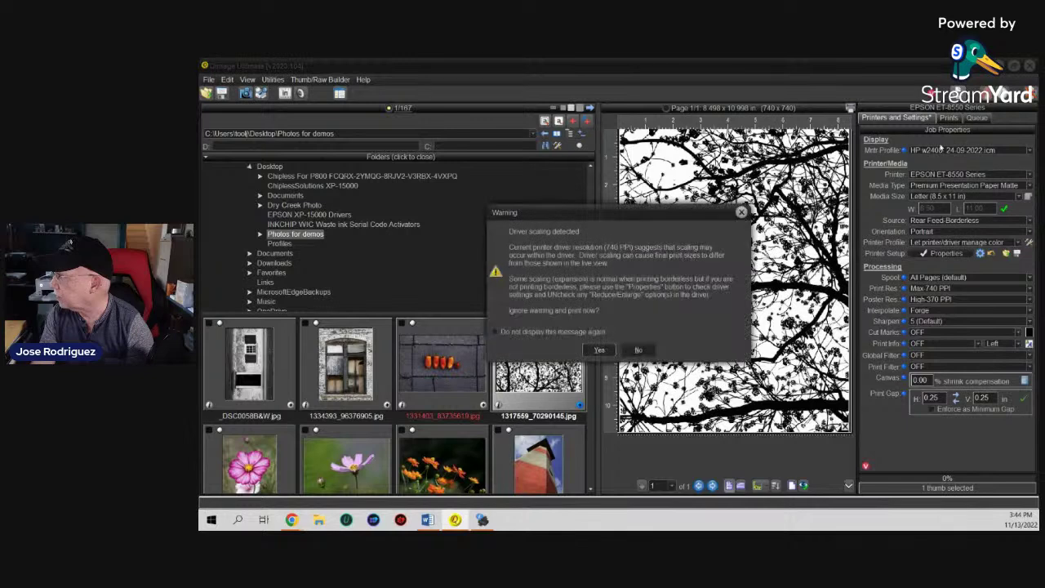
left_click(600, 351)
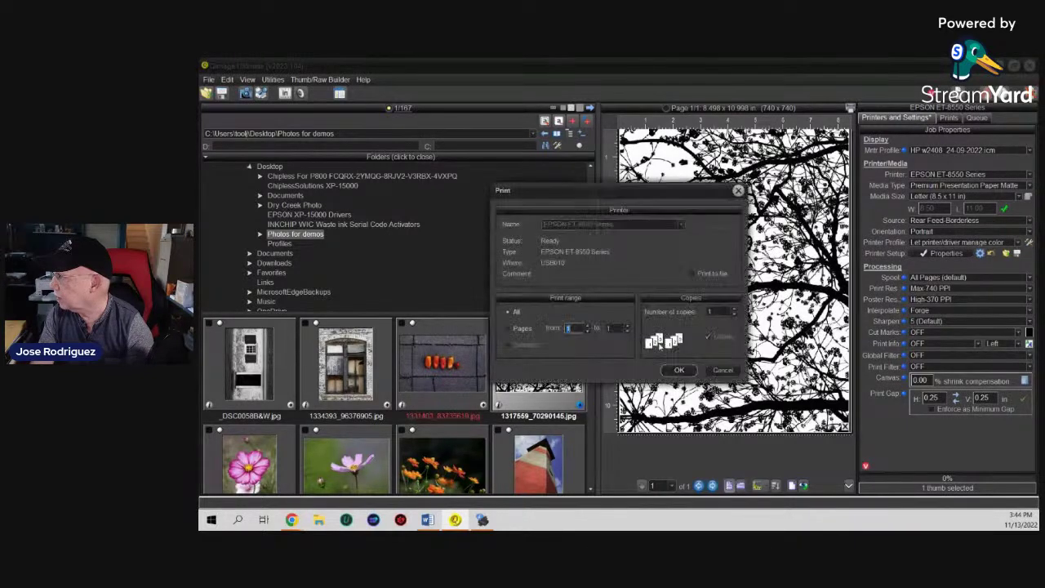
left_click(676, 370)
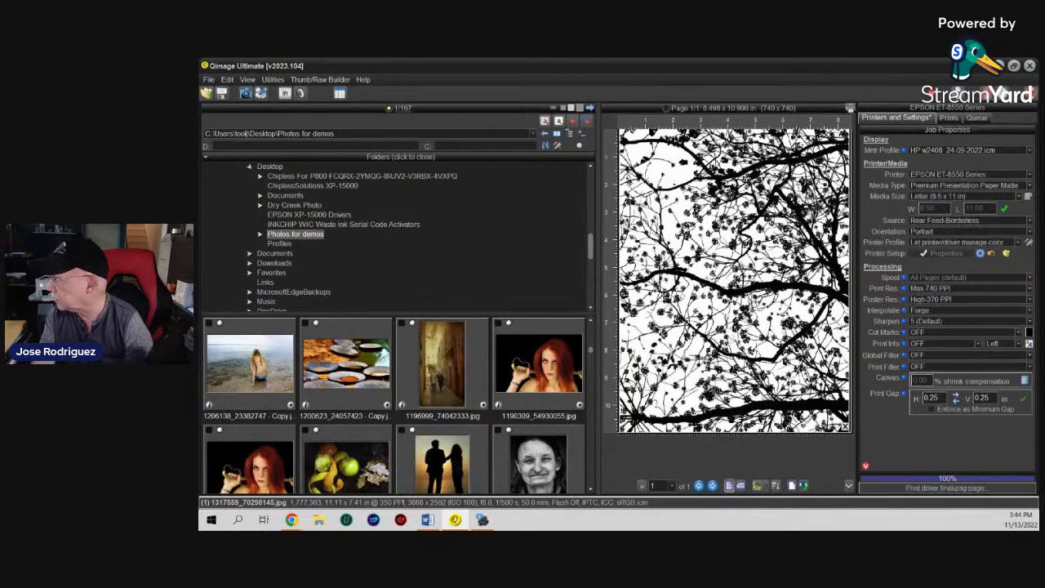
In the printer driver properties, turn off Borderless and set the color mode to Color
left_click(937, 254)
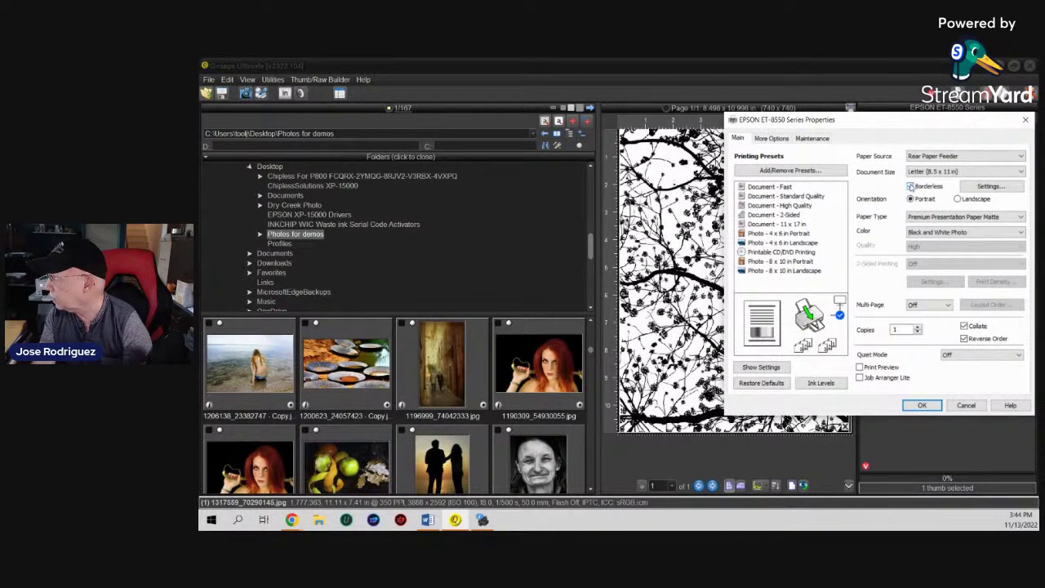
left_click(911, 186)
left_click(921, 234)
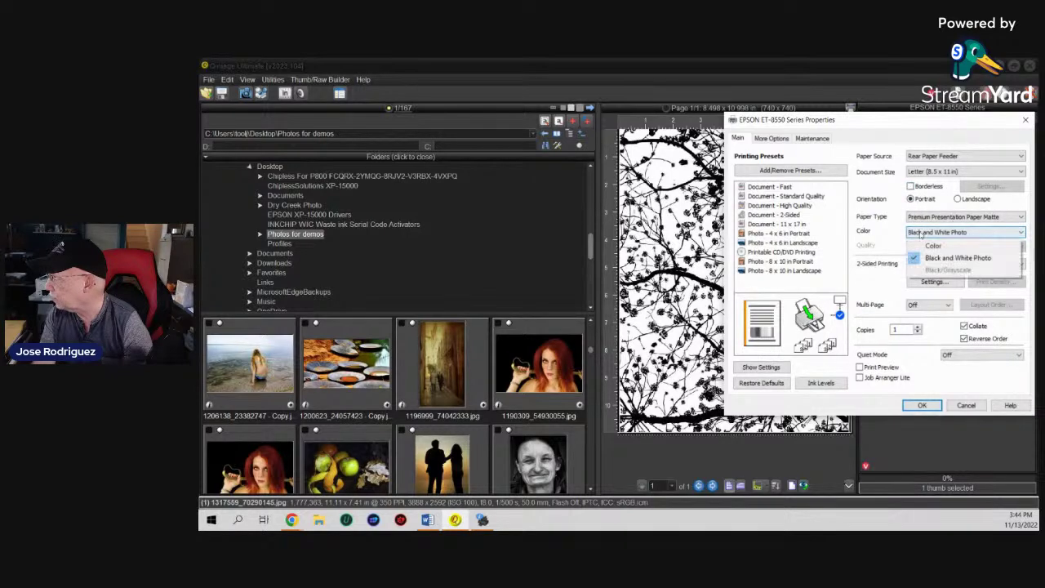
left_click(921, 245)
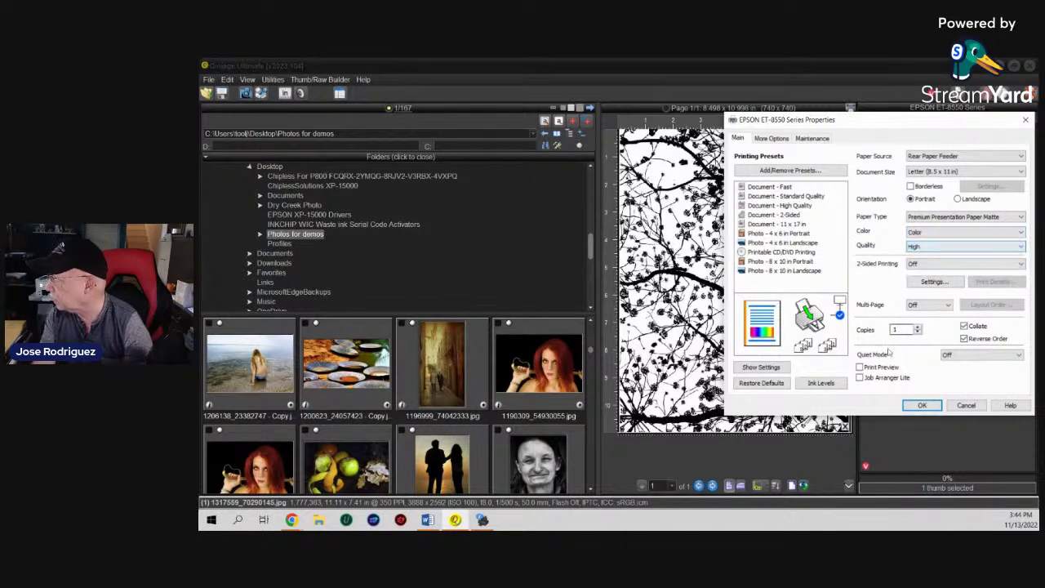
left_click(922, 405)
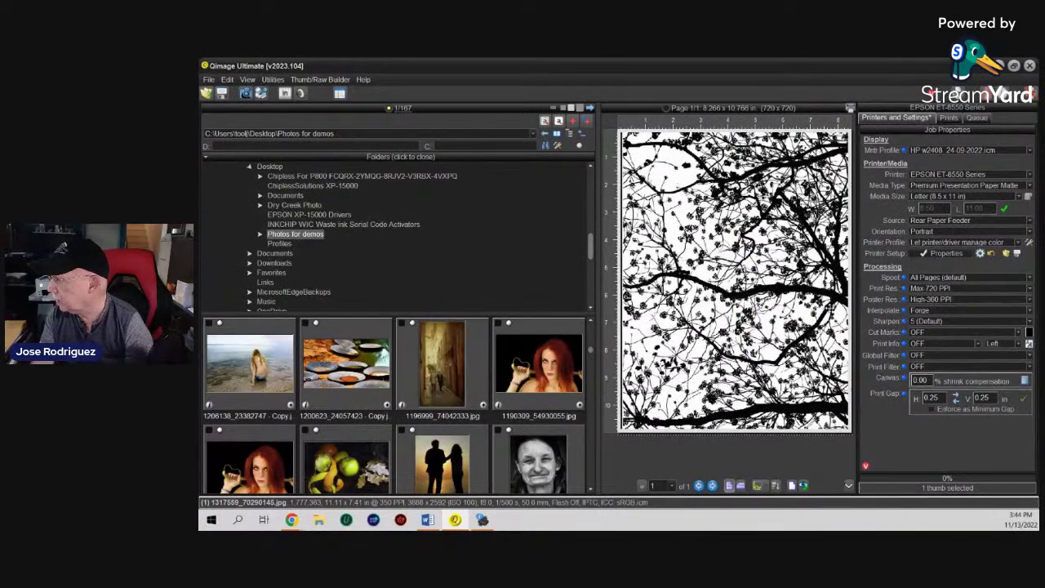
Clear the tree-branches print and set a special print size with a 0.5-inch paper border
left_click(946, 117)
left_click(873, 316)
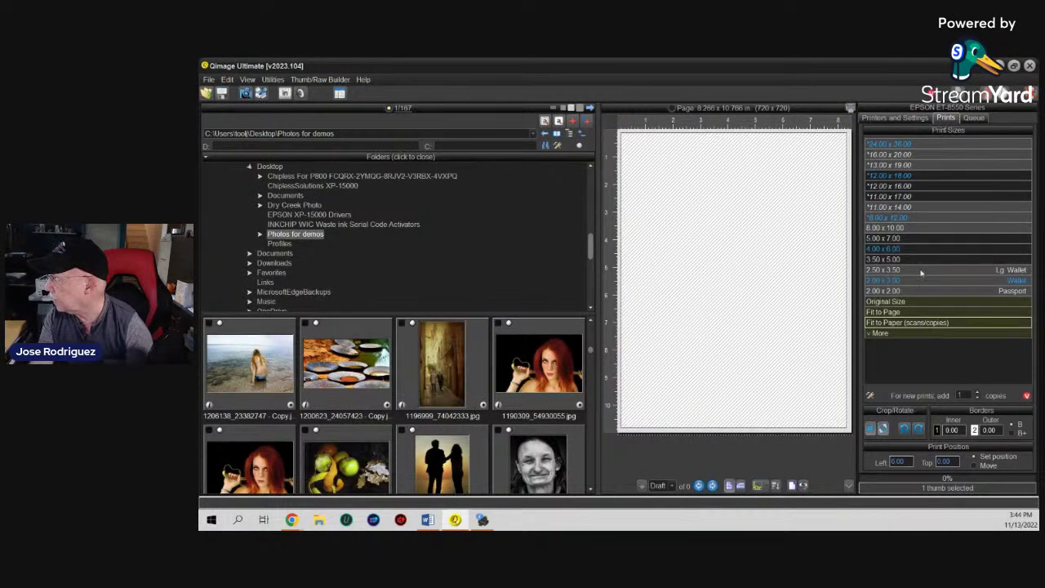
left_click(880, 334)
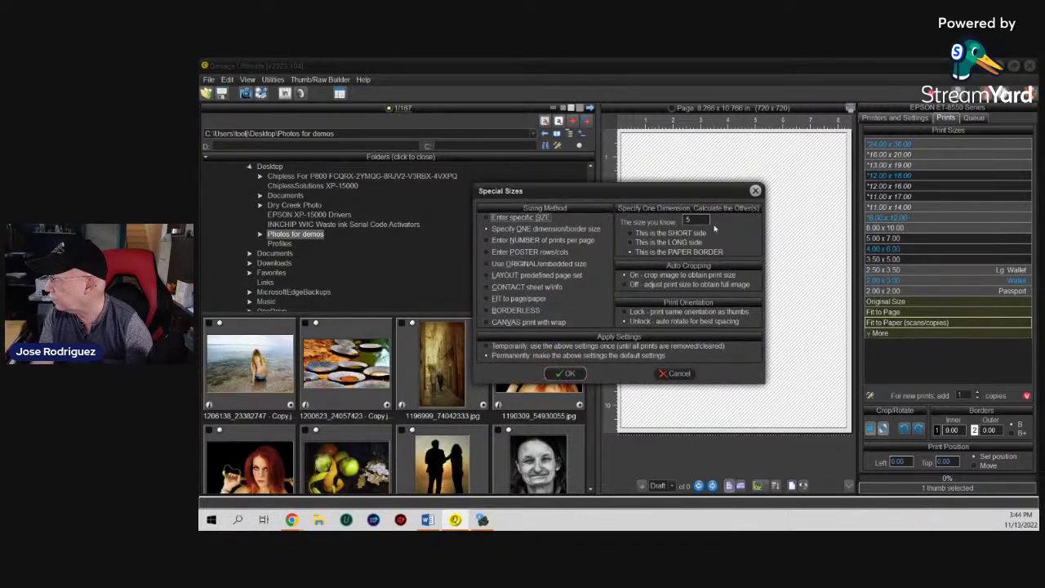
left_click(562, 374)
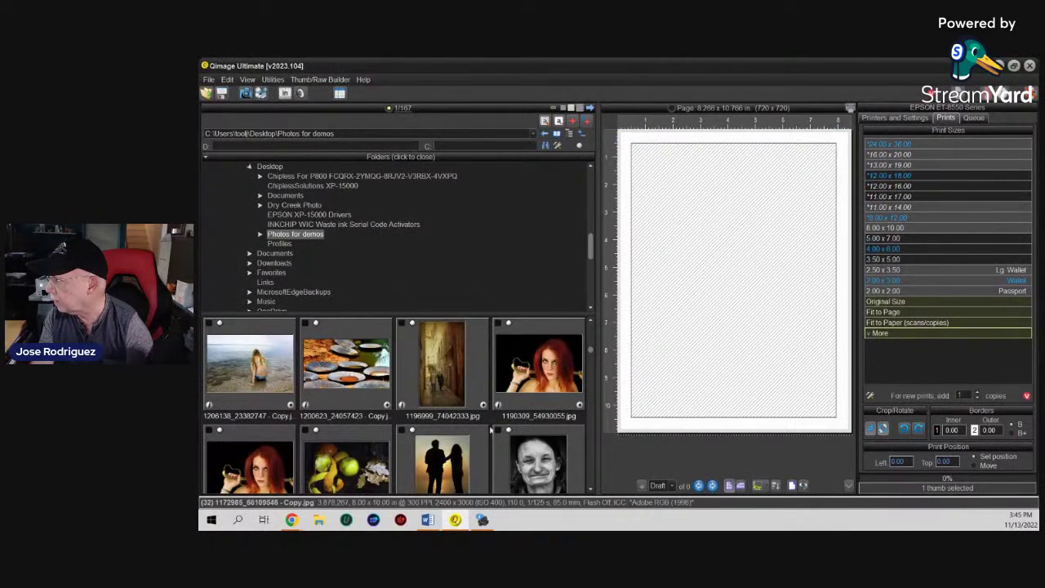
Place the red boat photo "1158327_44229486 - Copy.jpg" on the page uncropped, removing its cropped print and turning cropping off
scroll(428, 418, "down", 1)
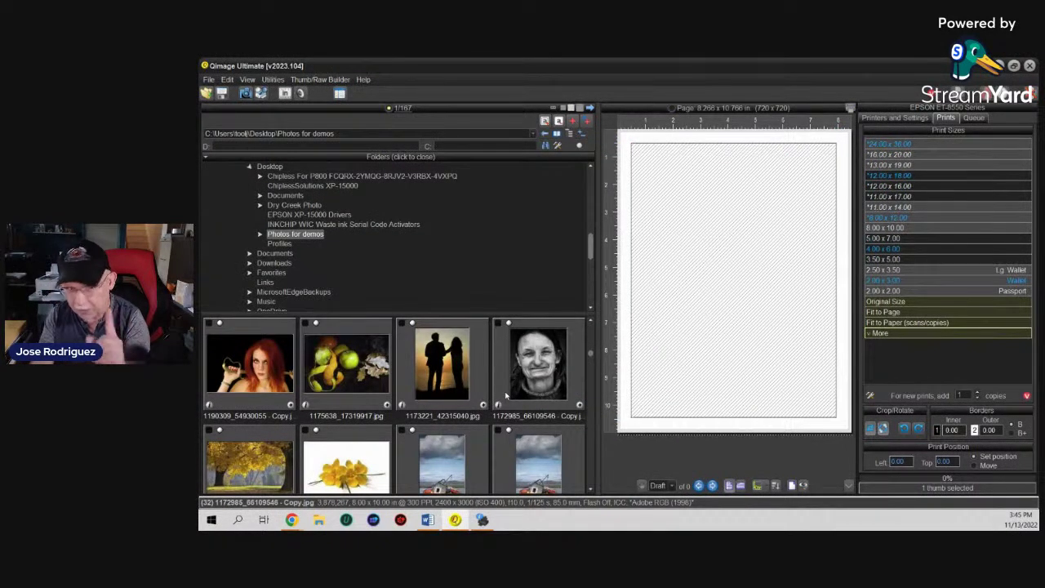
scroll(506, 396, "down", 3)
scroll(507, 396, "up", 1)
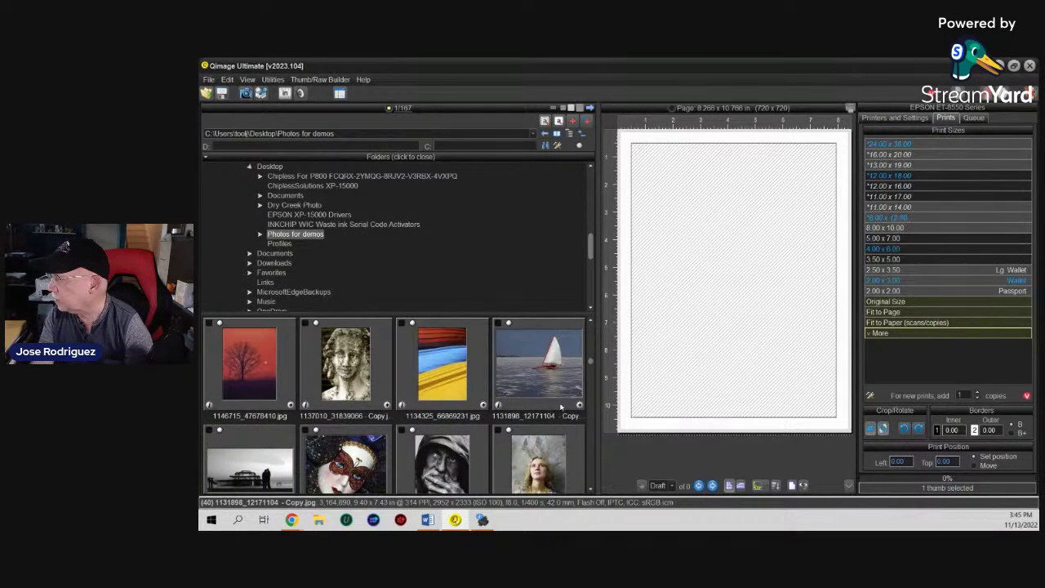
scroll(515, 400, "up", 1)
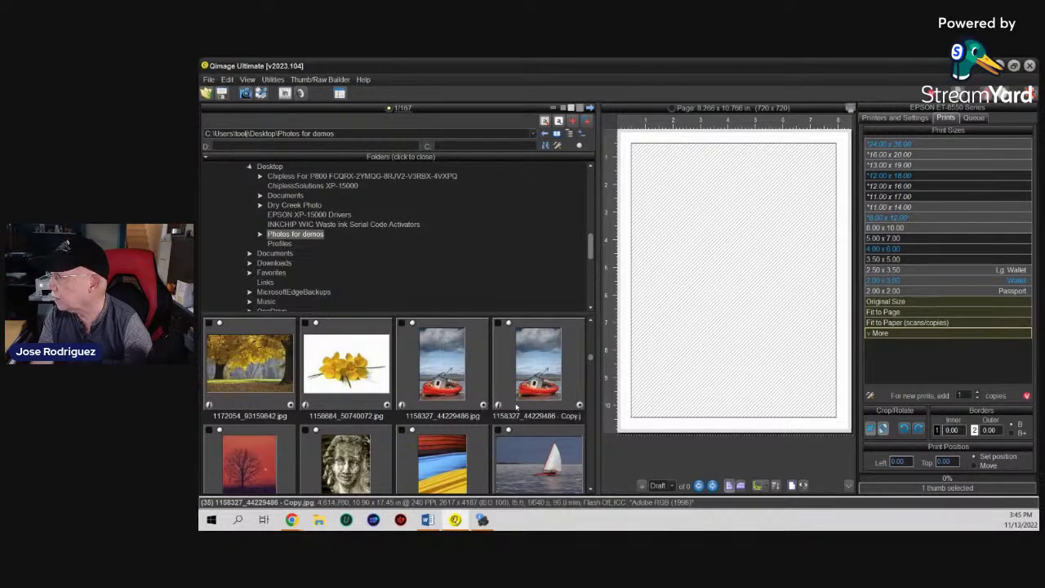
left_click(580, 405)
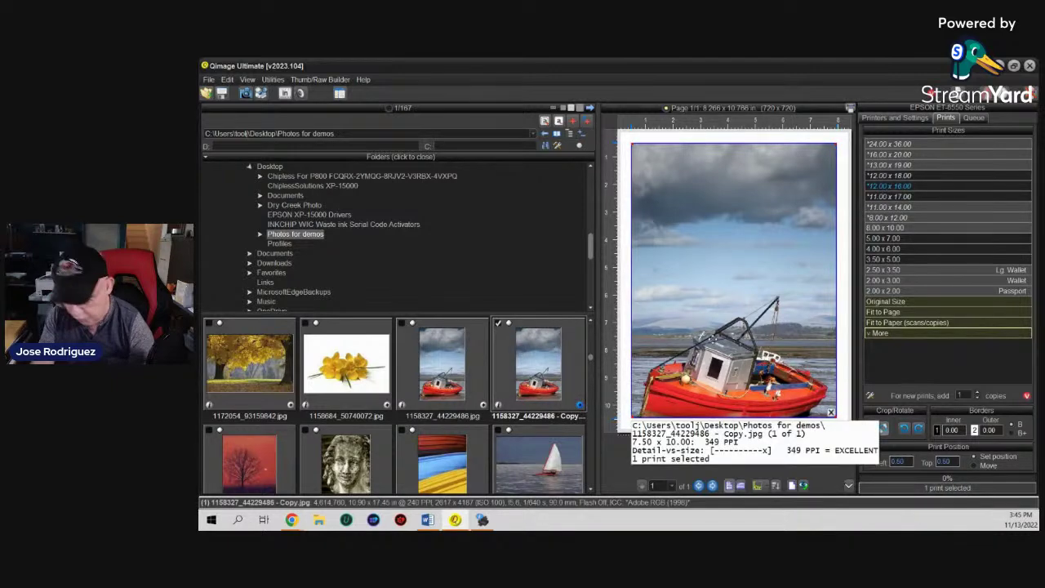
key("Delete")
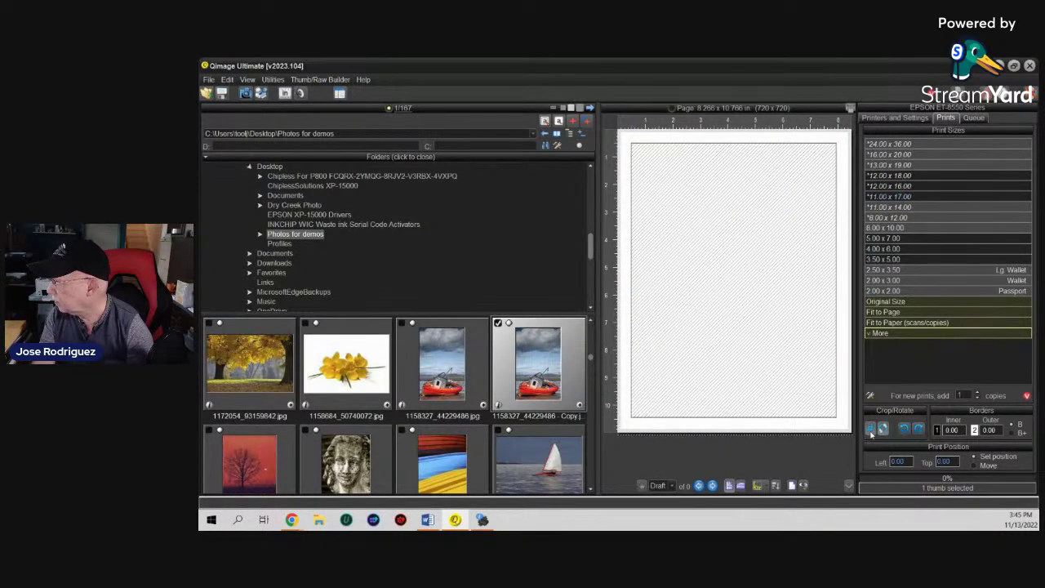
left_click(580, 406)
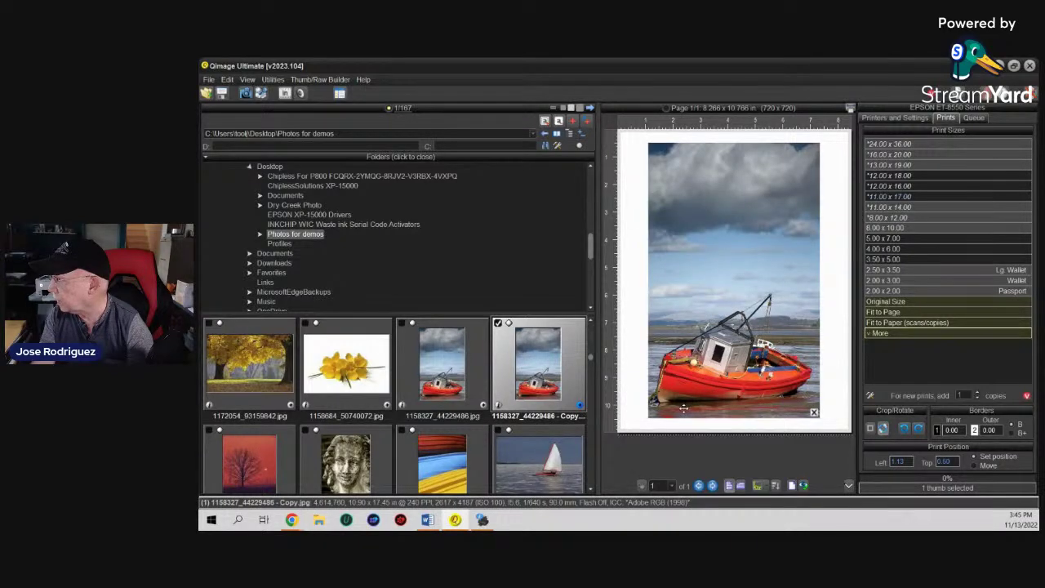
Print the red boat page on the EPSON ET-8550 Series
left_click(895, 118)
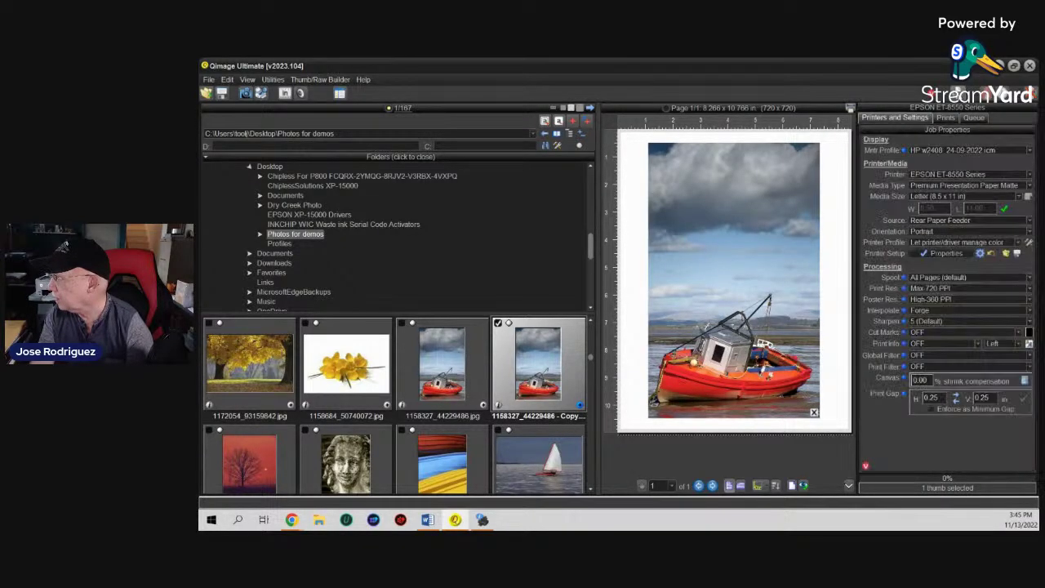
double_click(678, 371)
left_click(678, 372)
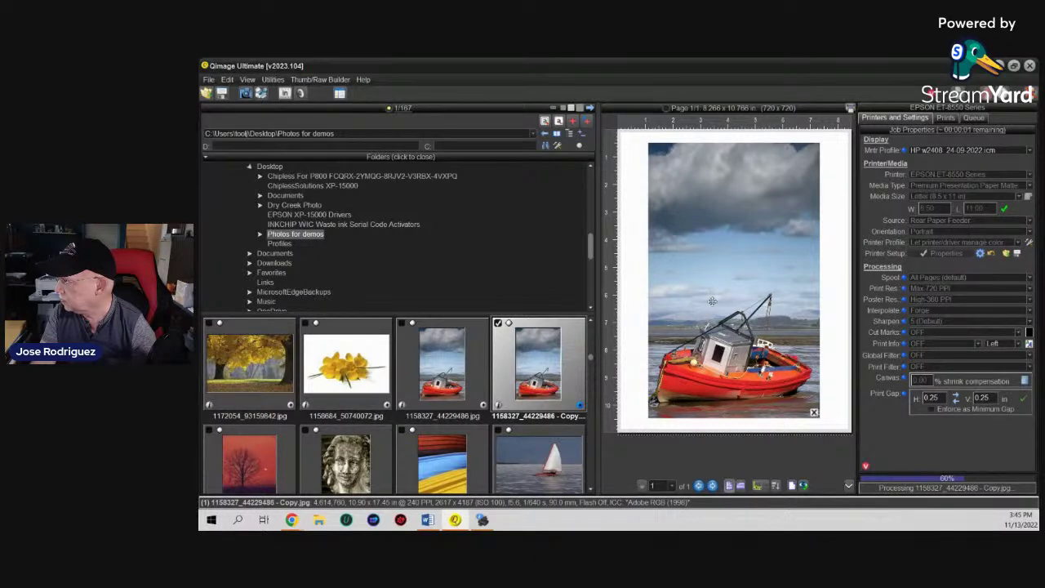
mouse_move(712, 301)
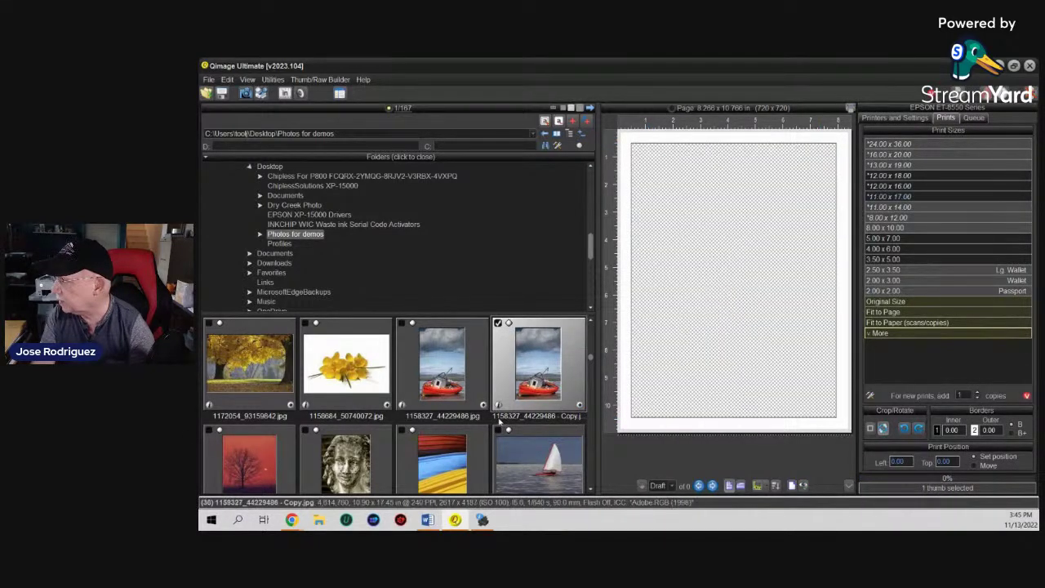
Add the candle photo 999483_43378144.jpg to the cleared page
scroll(507, 415, "down", 3)
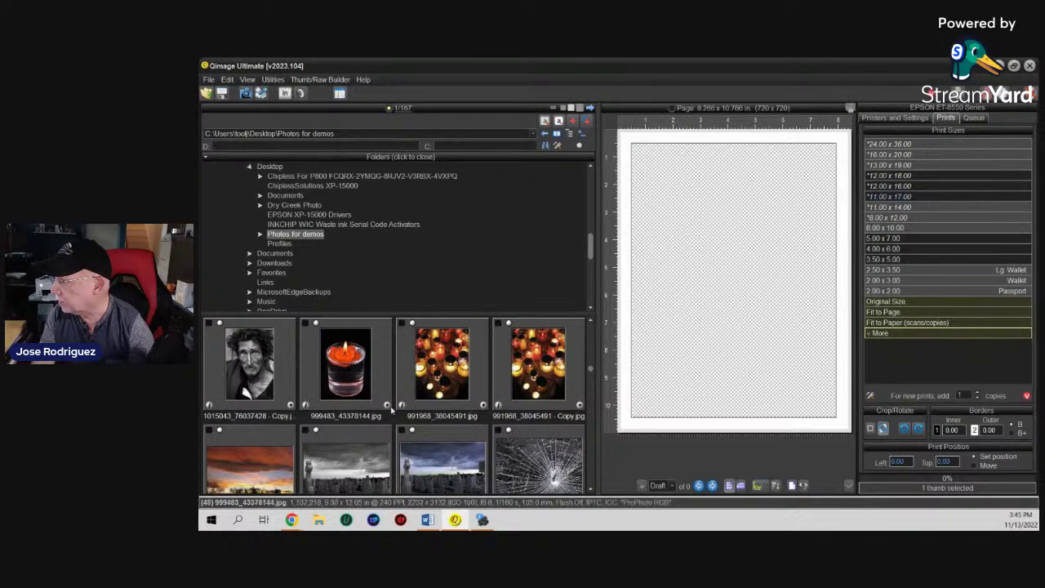
double_click(346, 363)
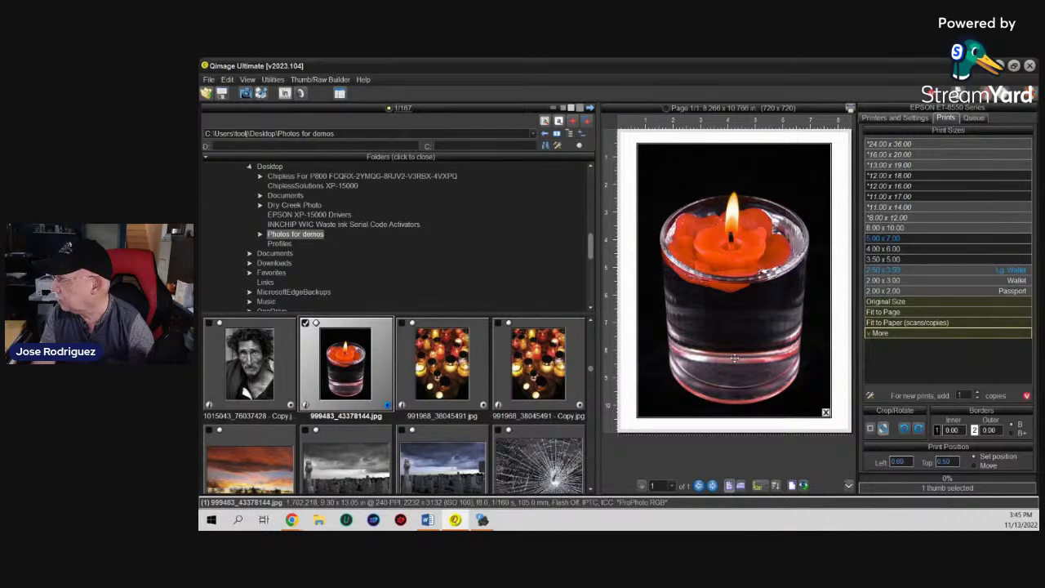
mouse_move(734, 358)
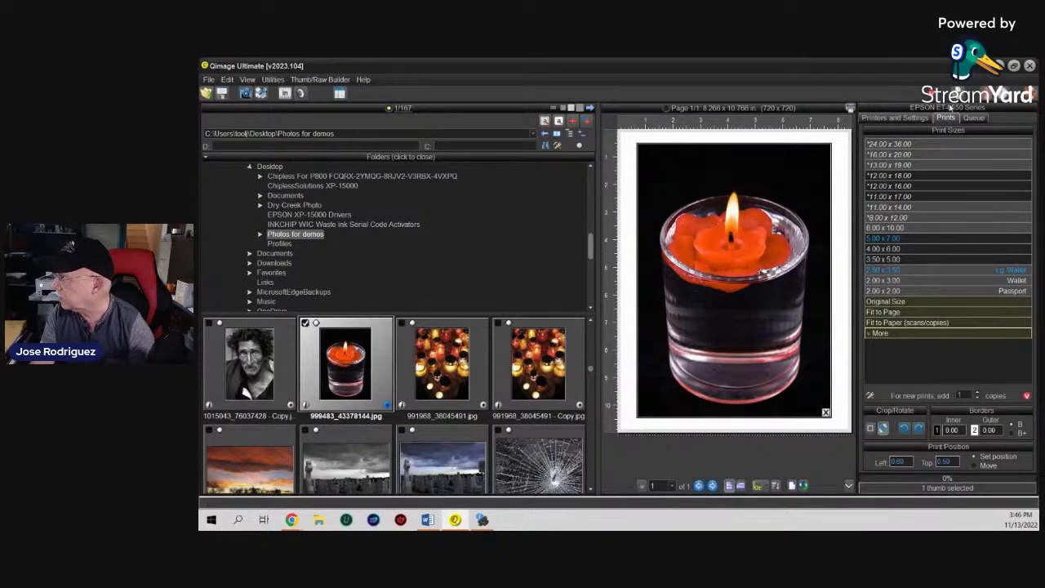
Print the candle page on the EPSON ET-8550 Series and restore the maximized program window to its smaller size
left_click(954, 106)
left_click(893, 246)
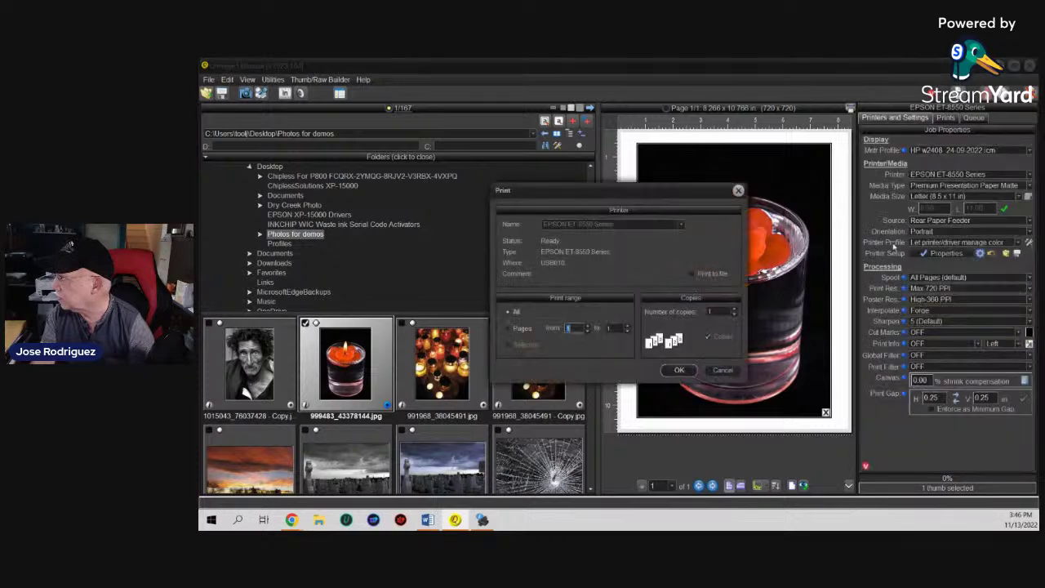
left_click(677, 369)
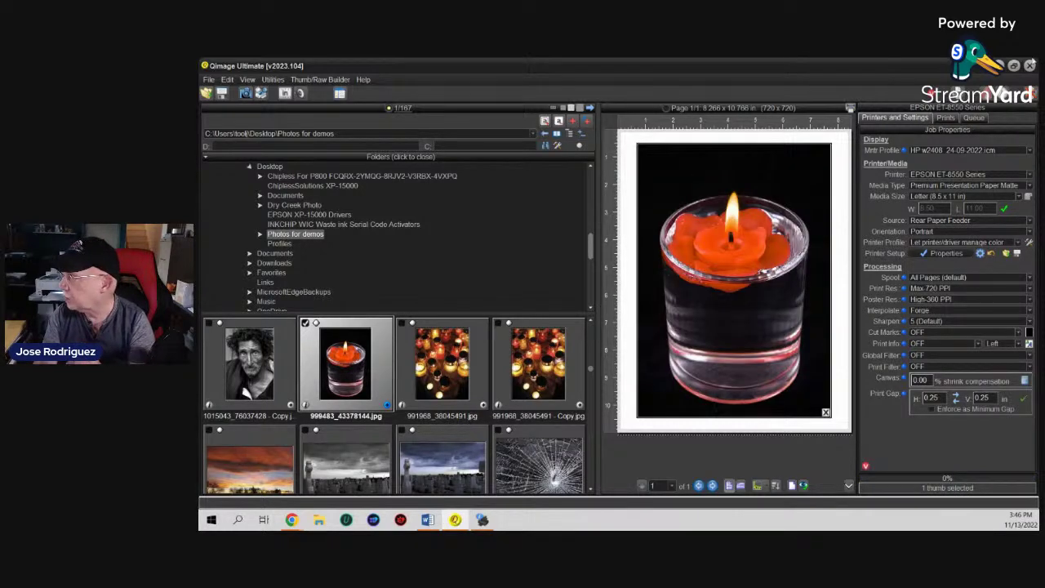
double_click(895, 70)
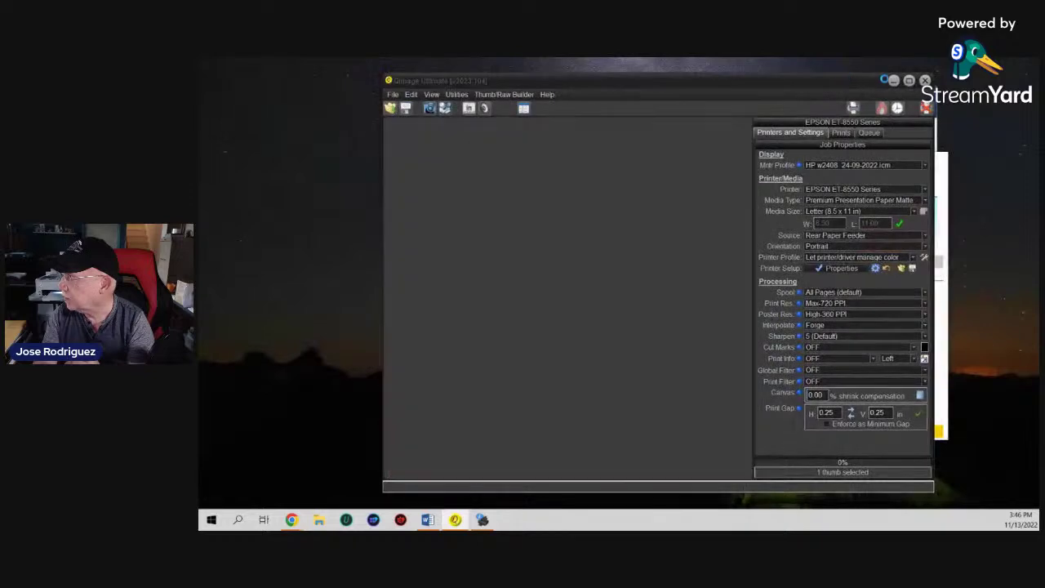